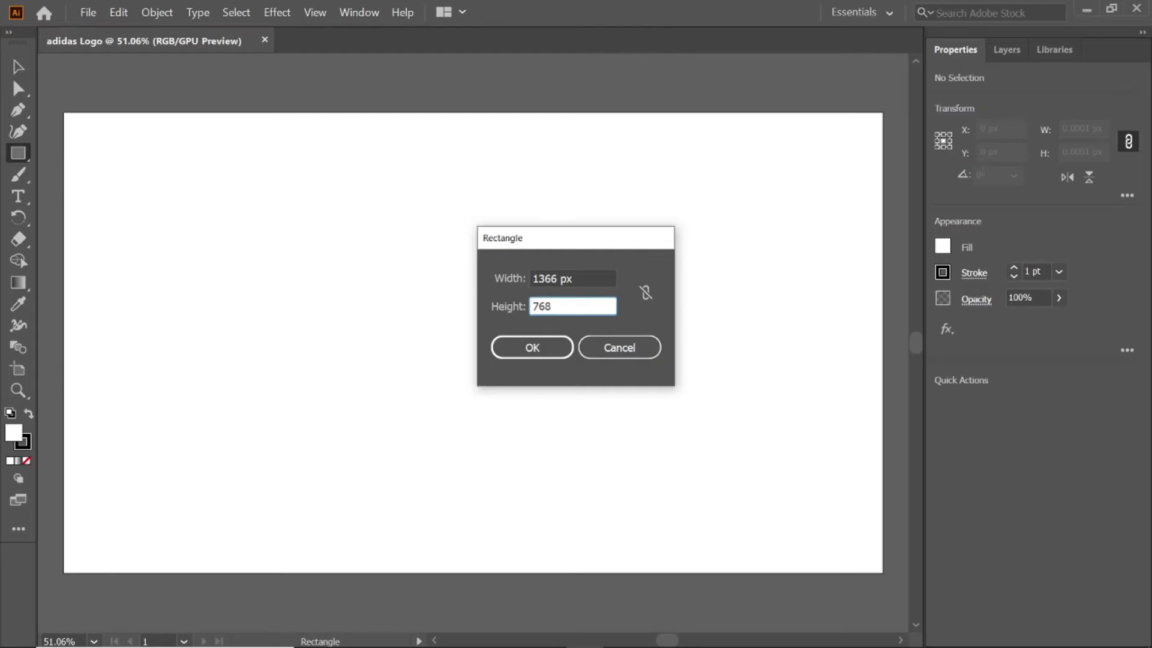
Preview the finished logo: confirm the 1366×768 rectangle, then select and deselect the adidas text.
key(Return)
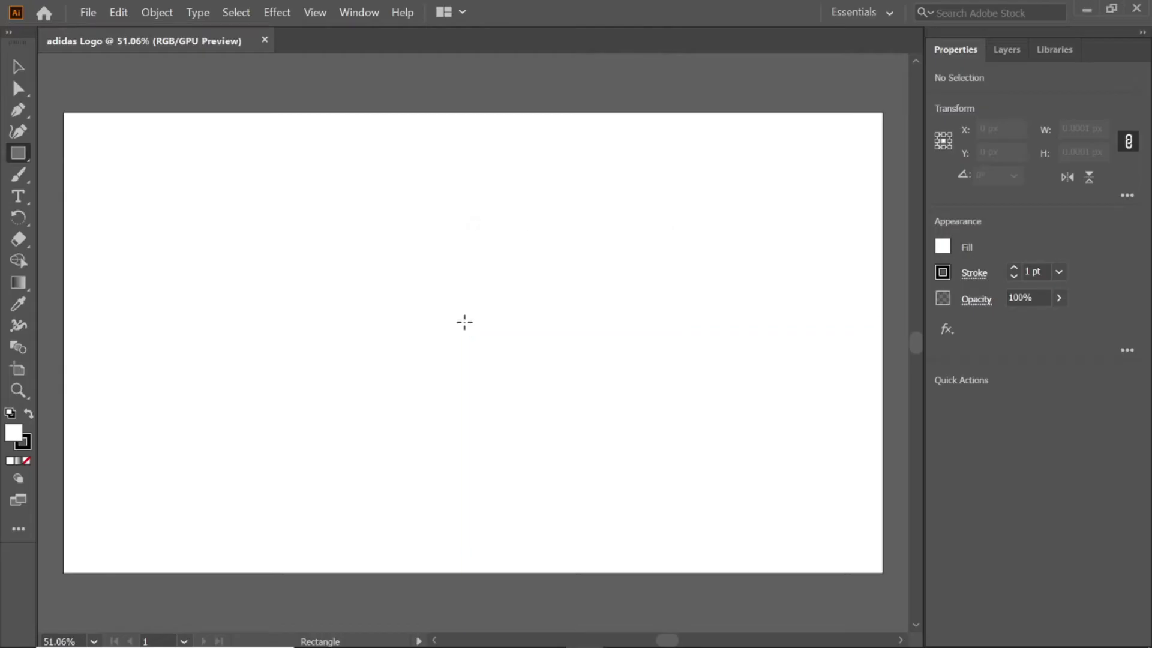
key(v)
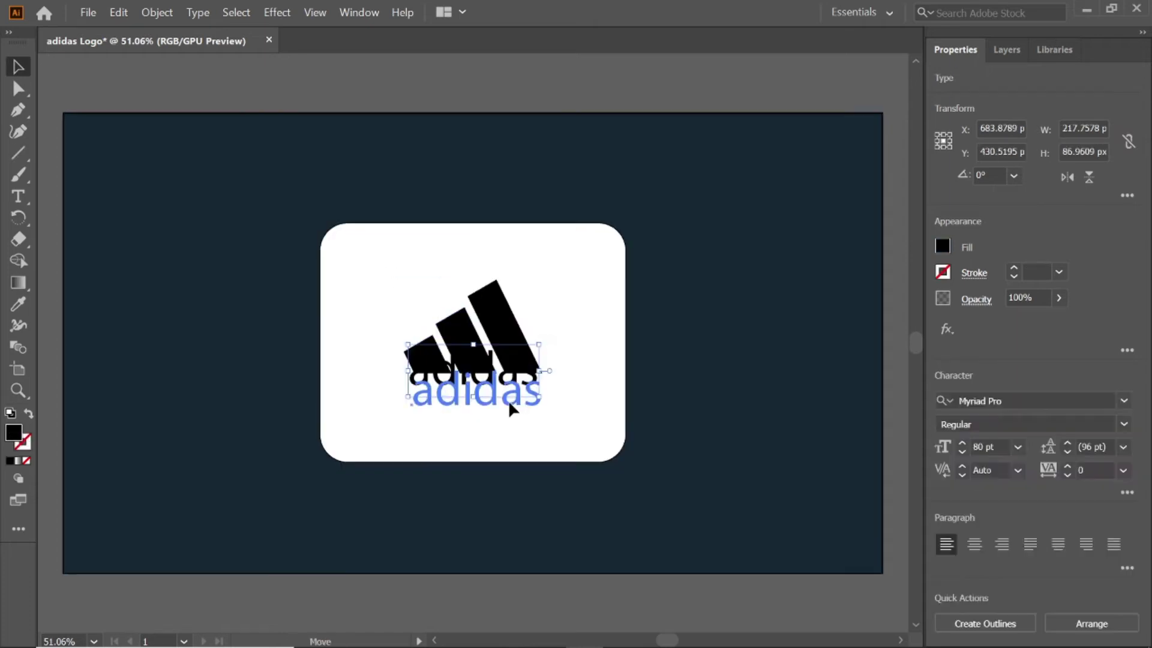
click(507, 401)
click(622, 124)
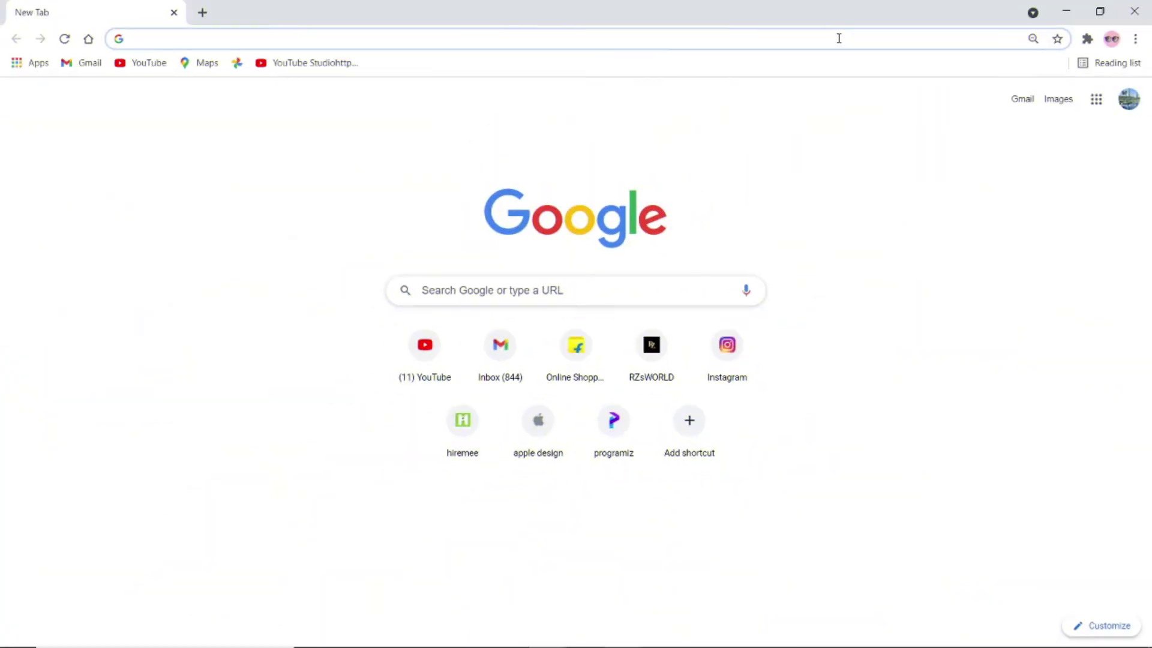
Search Google for 'adidas logo font' from the omnibox suggestion.
text(ad)
key(Right)
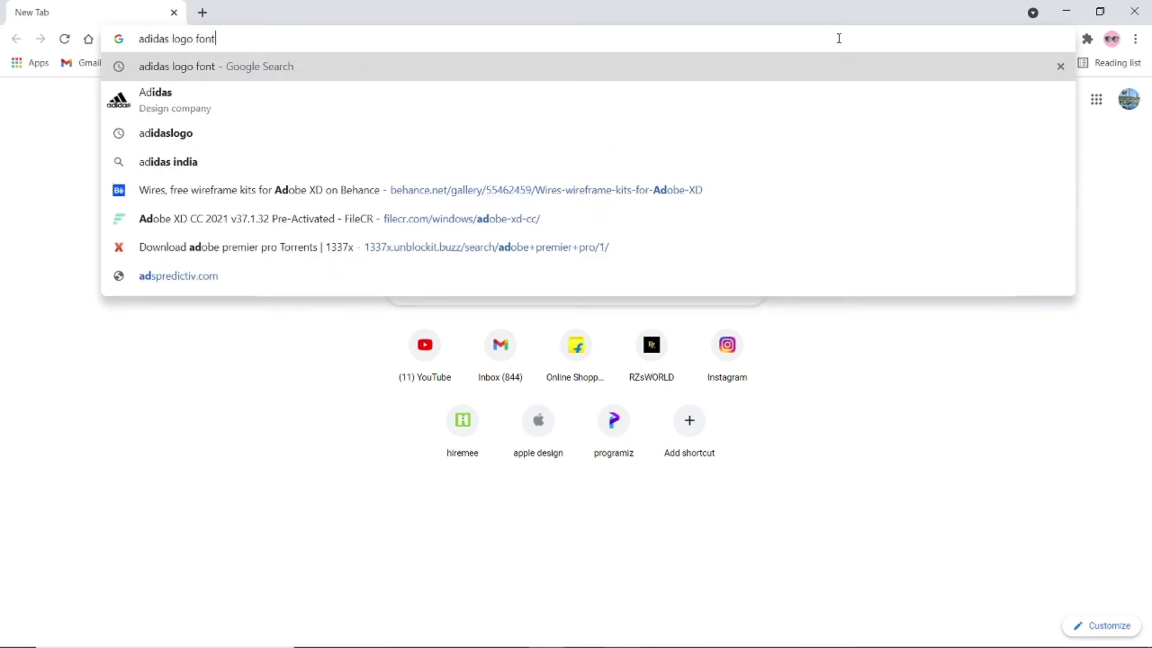
key(Return)
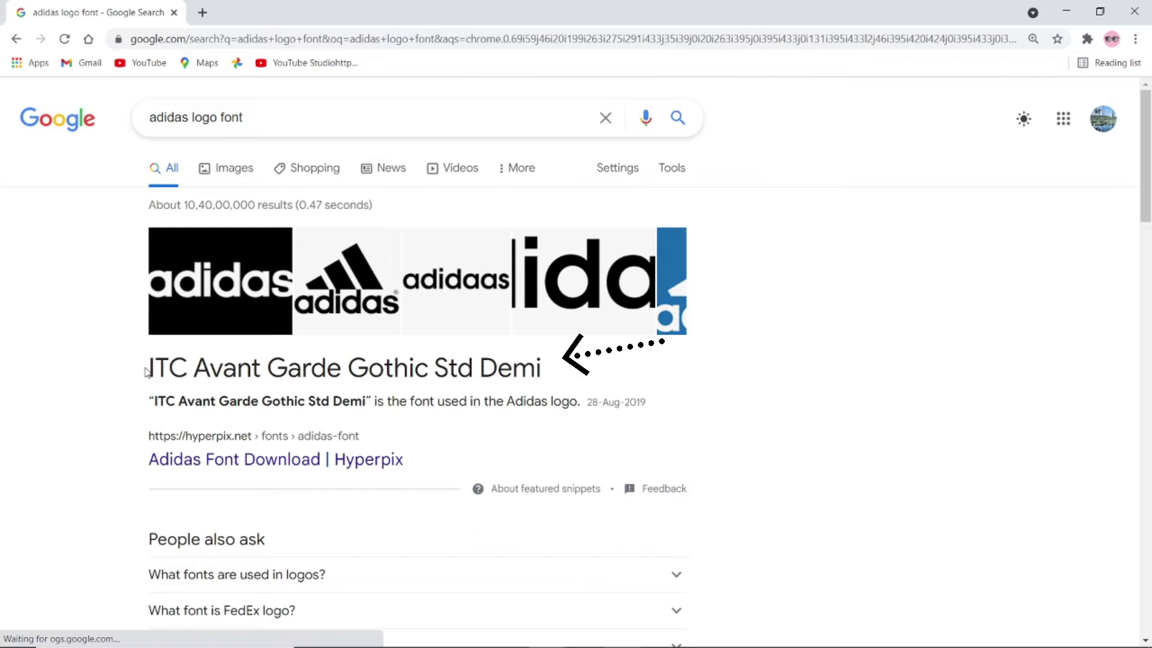
Search the identified font ITC Avant Garde Gothic Std Demi and open the download-free-fonts.com result.
drag(150, 367, 547, 375)
key(ctrl+c)
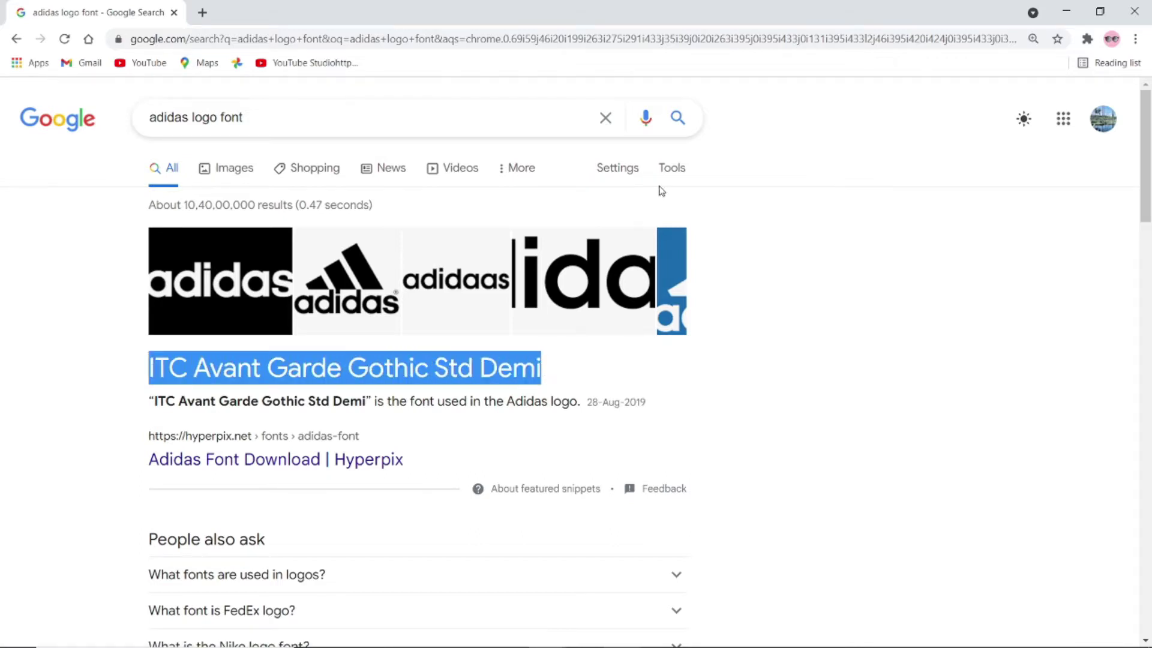
click(605, 118)
key(ctrl+v)
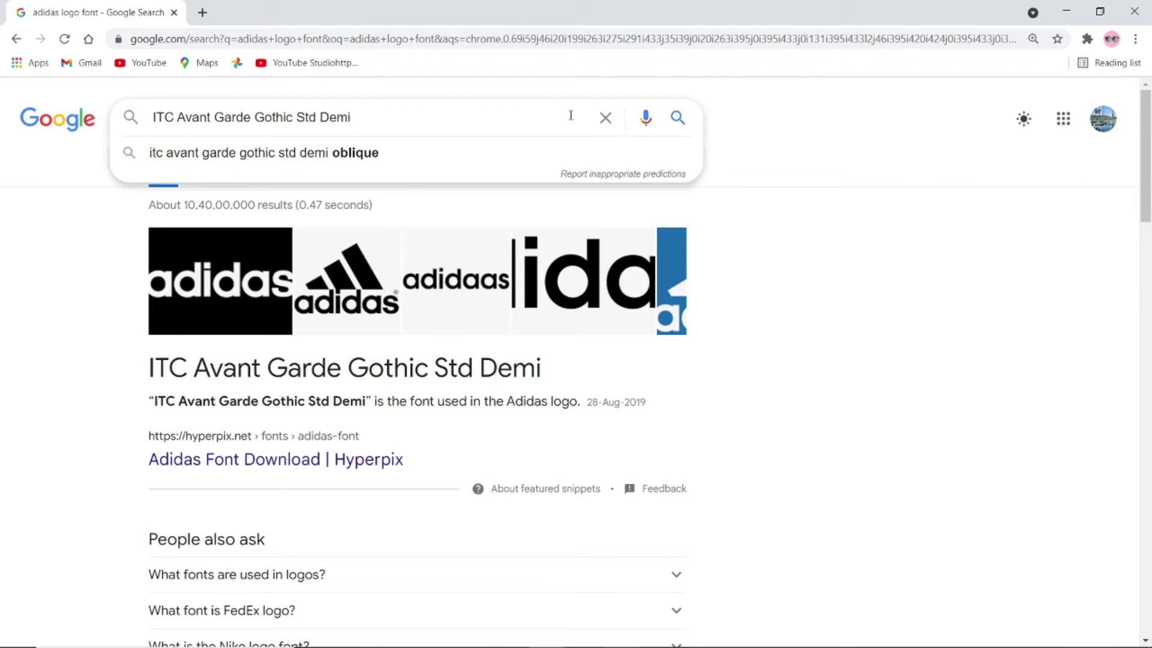
key(Return)
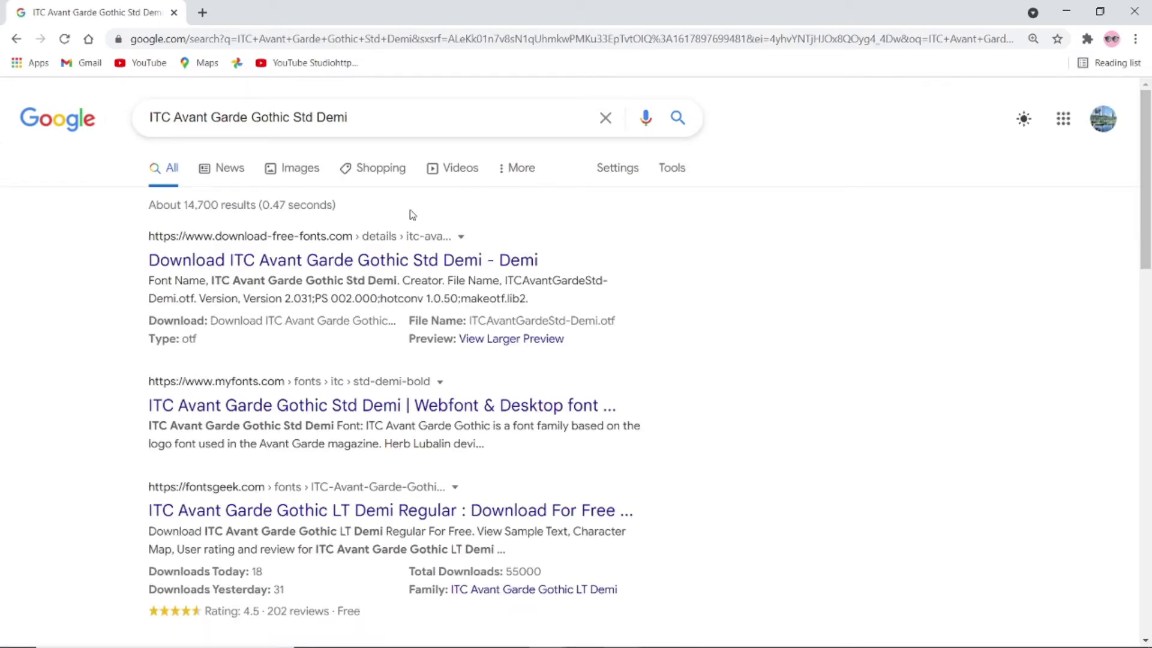
click(353, 263)
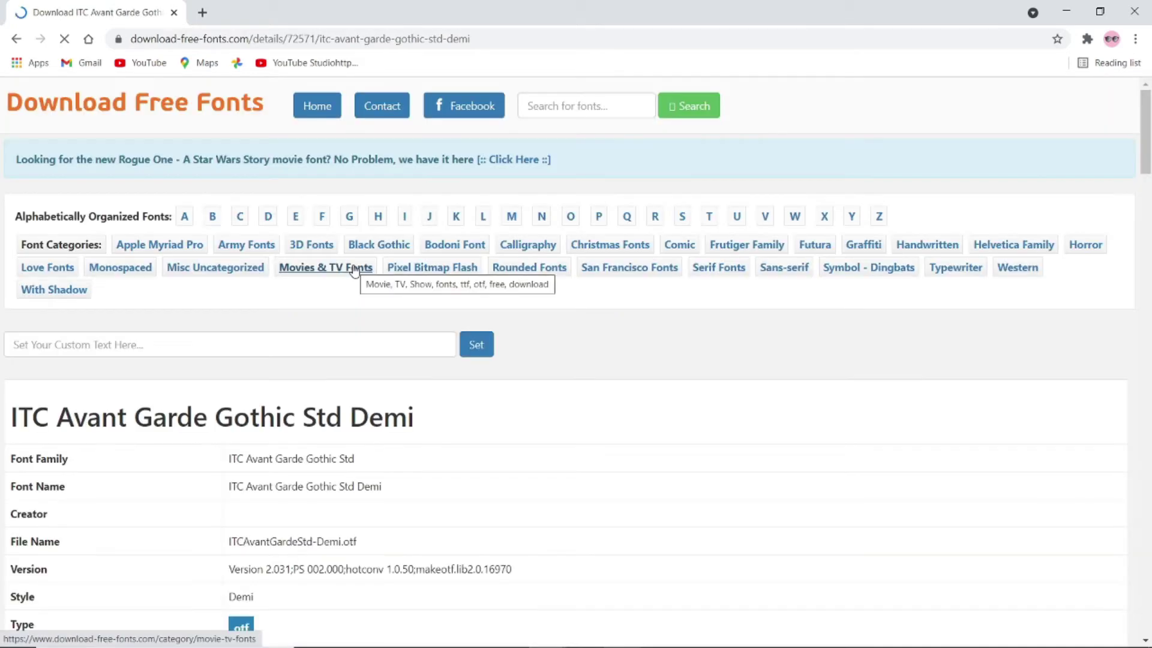
Download ITCAvantGardeStd-Demi.otf from download-free-fonts.com and install it from the font preview window.
scroll(355, 270, down, 2)
scroll(355, 270, down, 3)
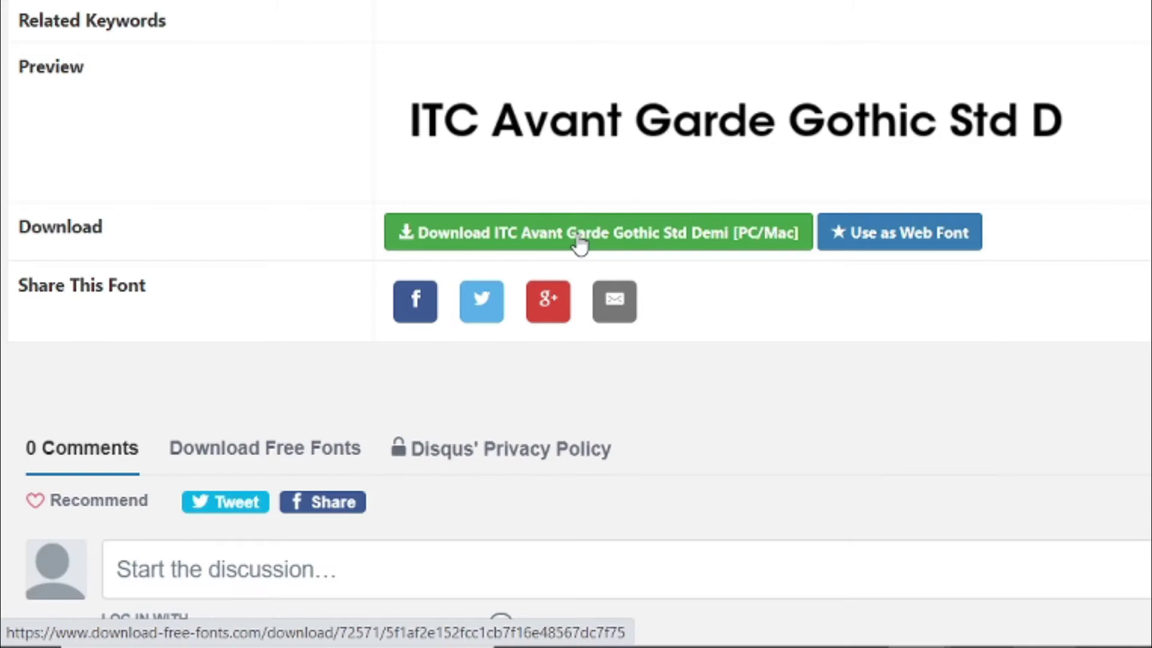
click(579, 243)
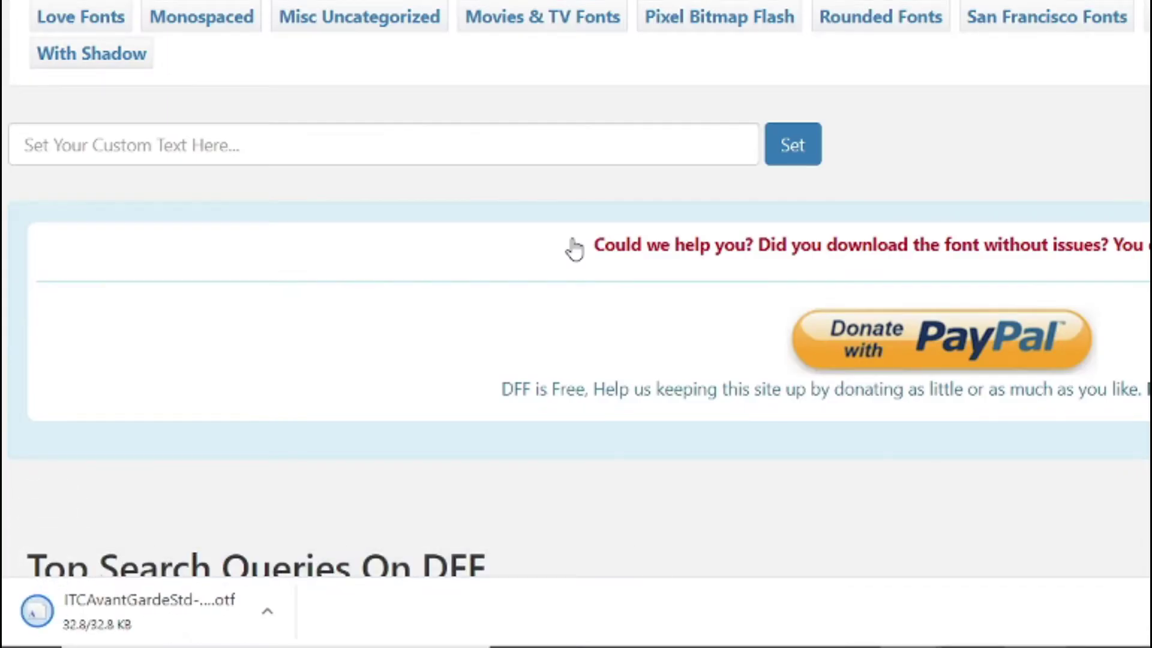
click(142, 618)
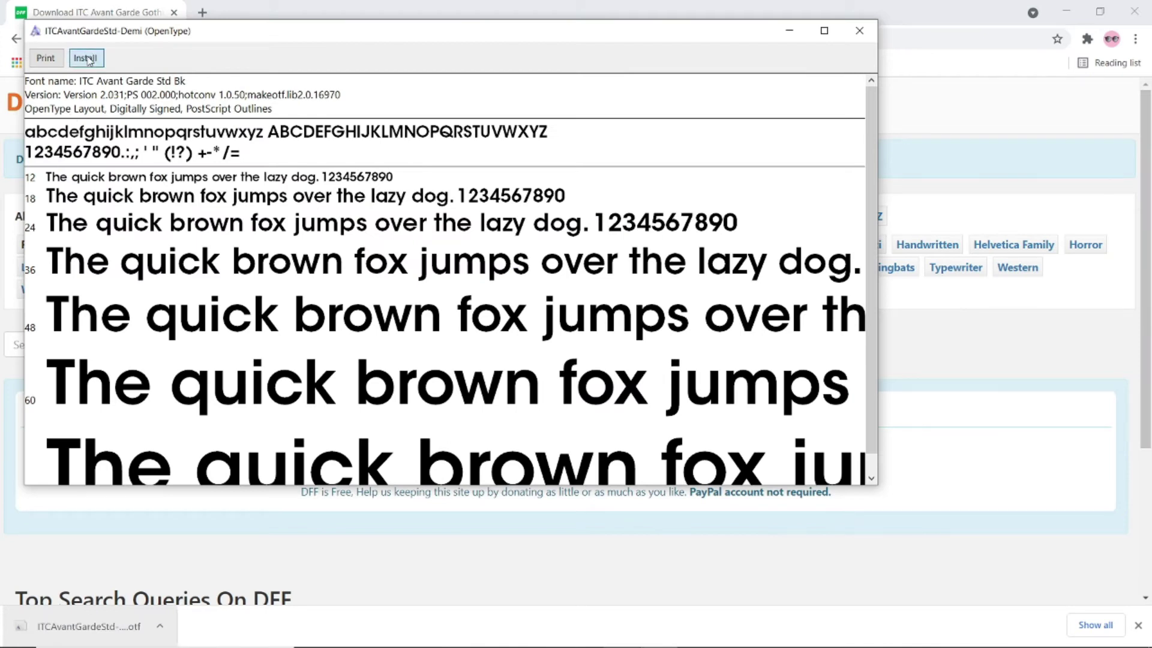
click(85, 59)
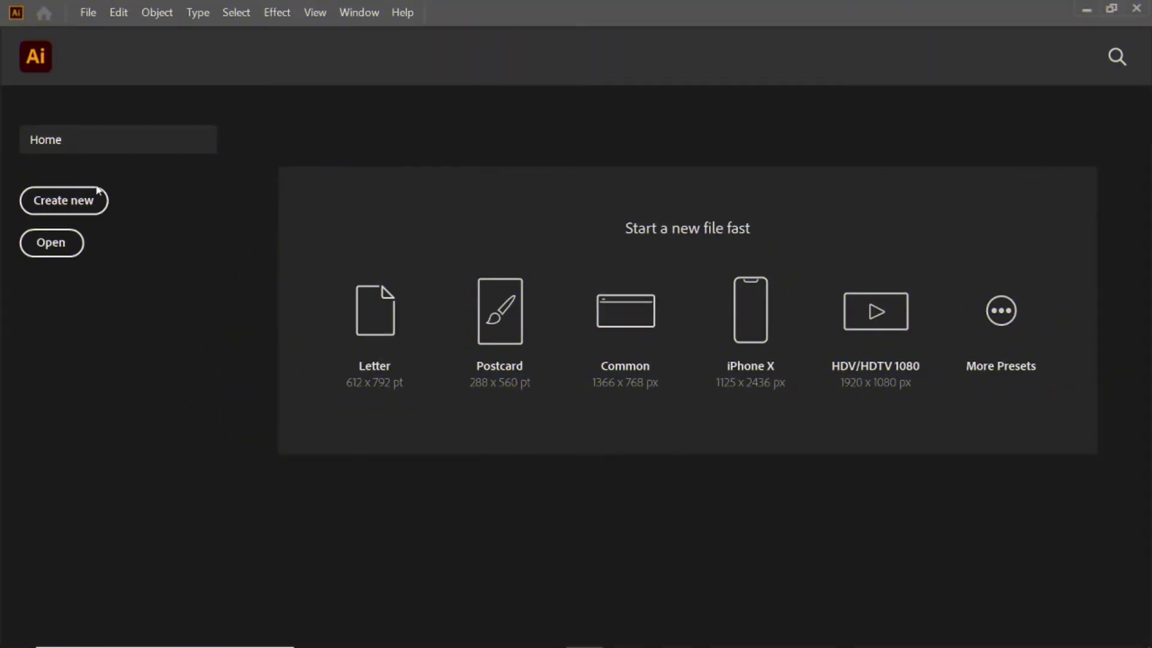
Create a new document named 'adidas Logo'.
click(95, 193)
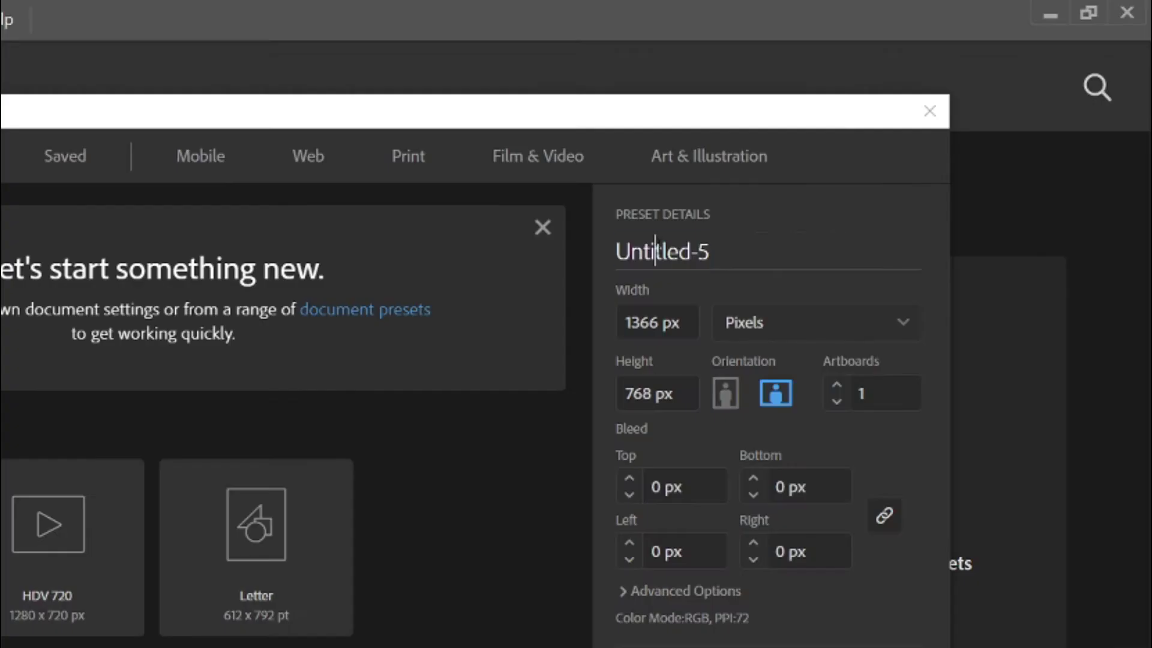
double_click(832, 162)
text(adidas Logo)
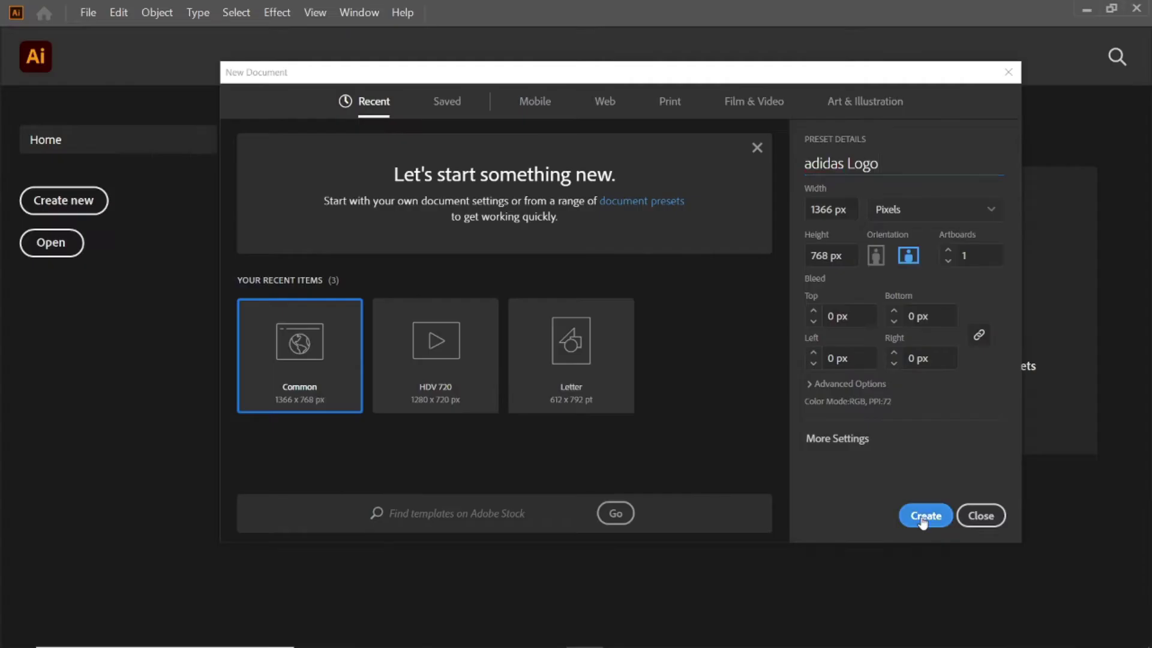
click(924, 517)
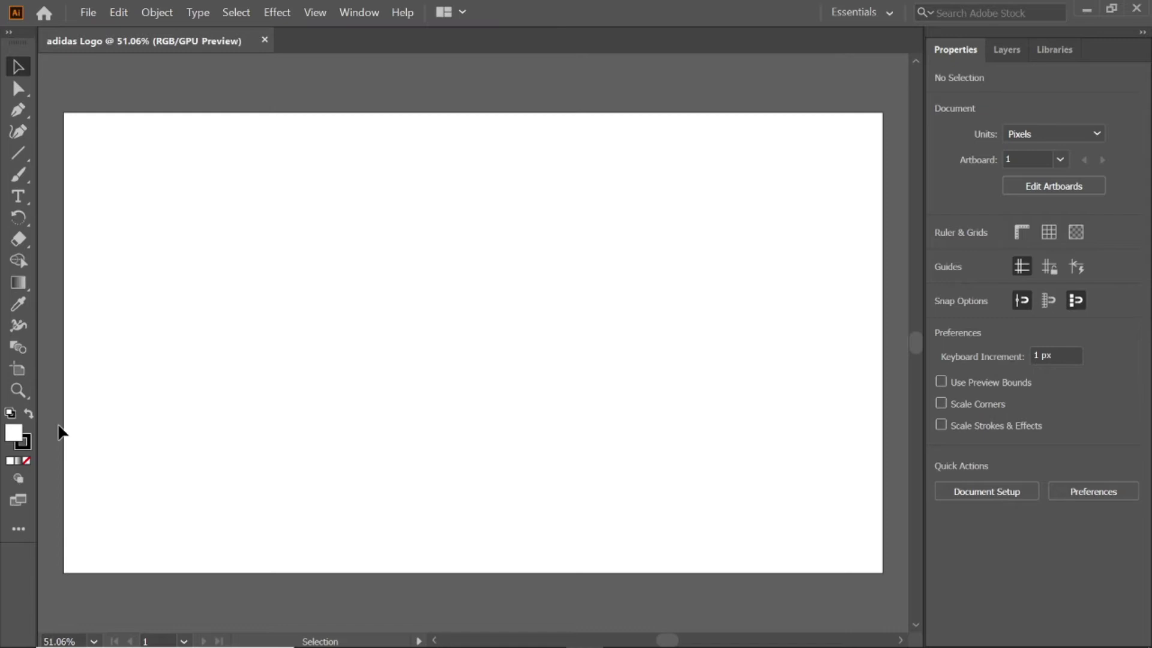
Draw a 1366 × 768 px rectangle with the Rectangle tool.
click(17, 536)
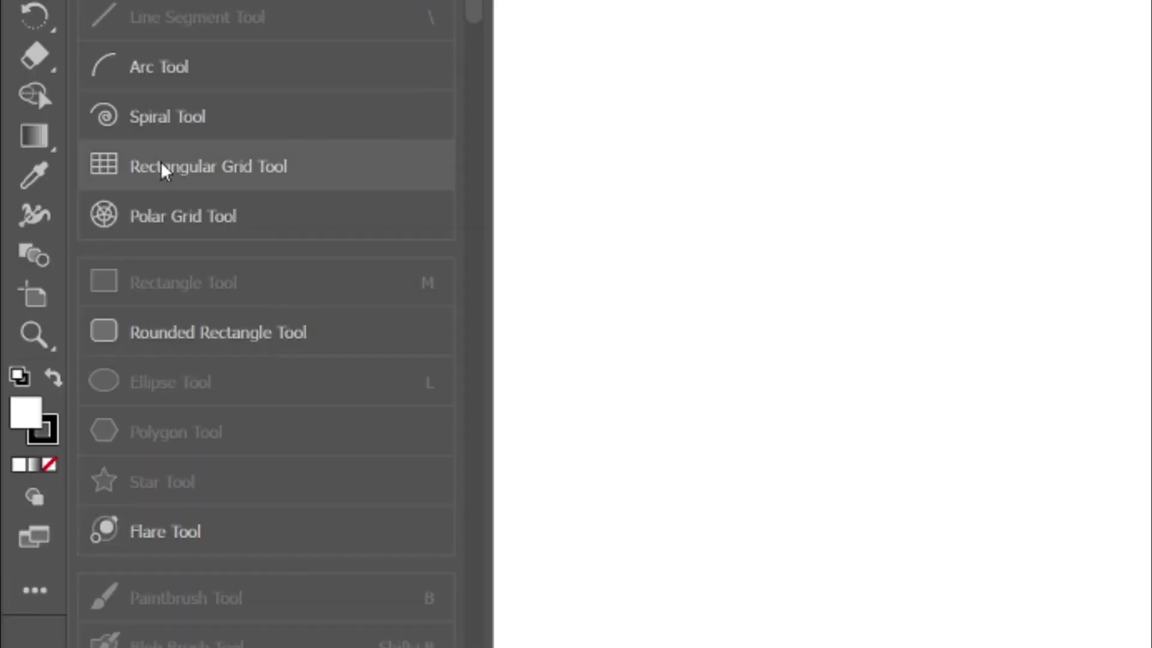
click(382, 281)
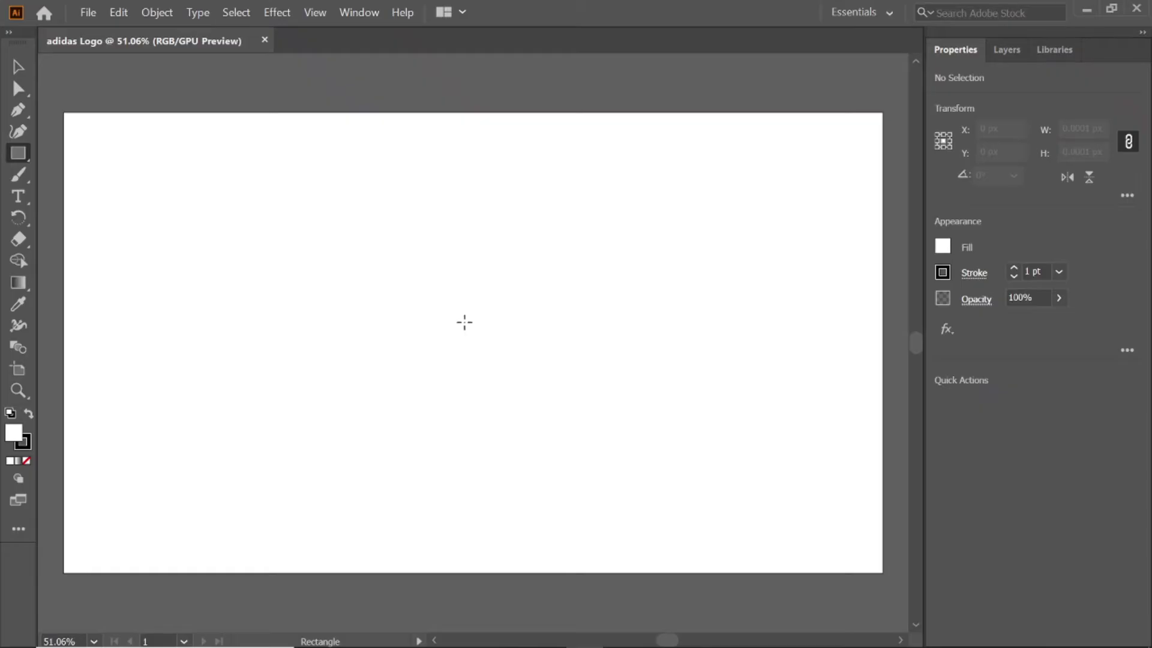
click(464, 322)
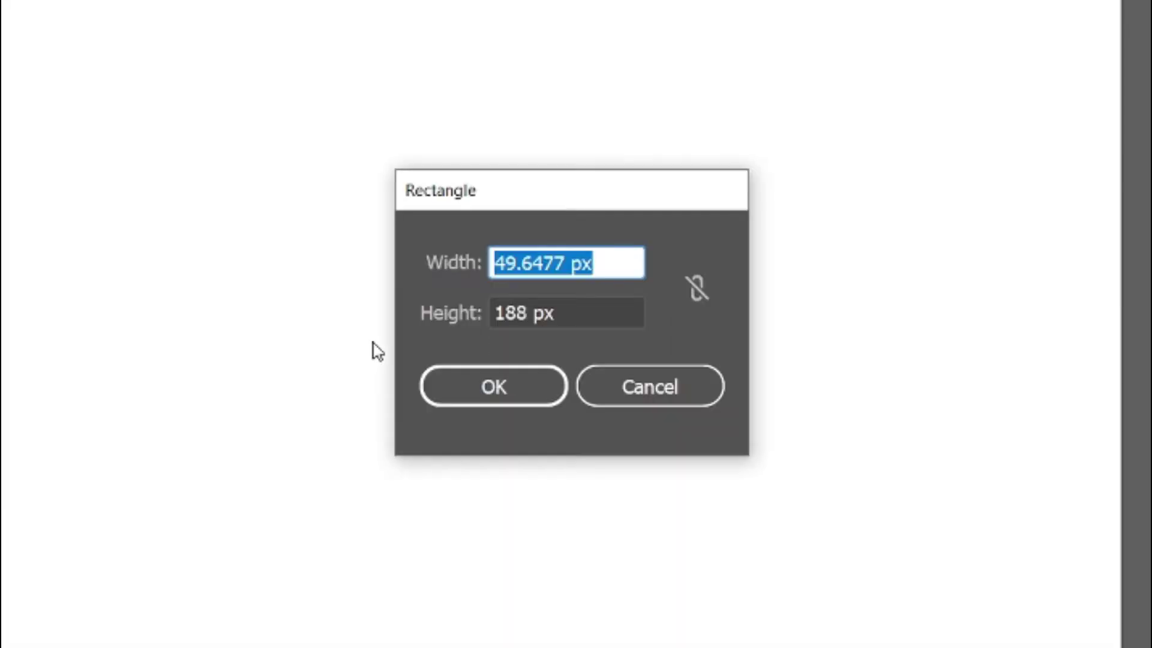
text(1366)
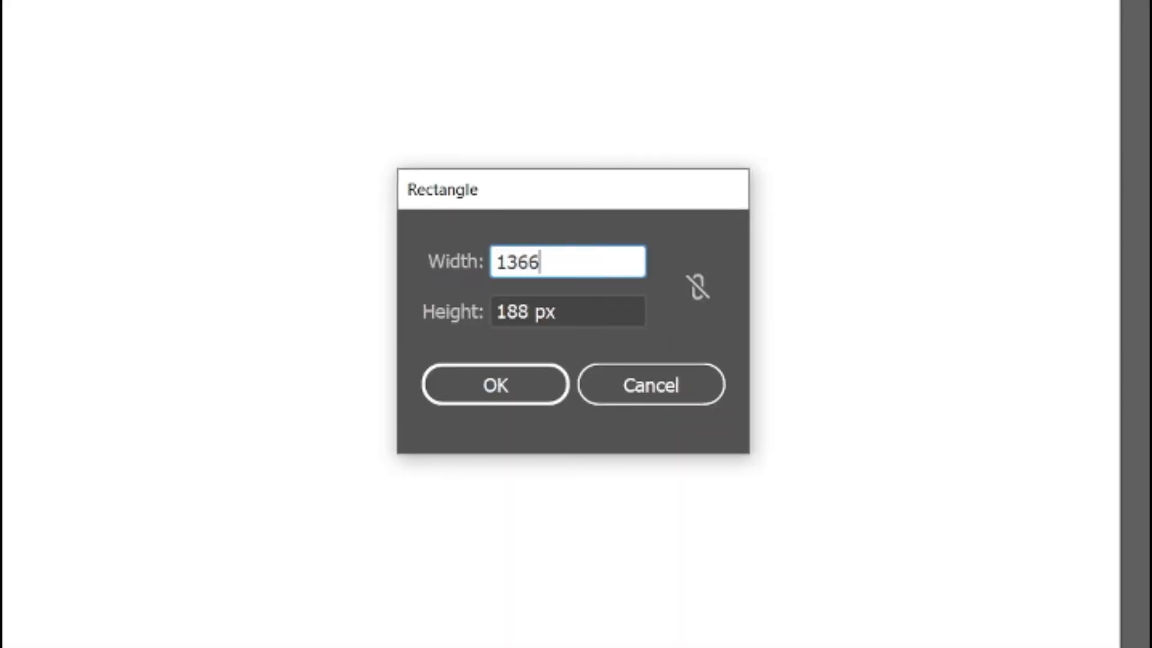
key(Tab)
text(768)
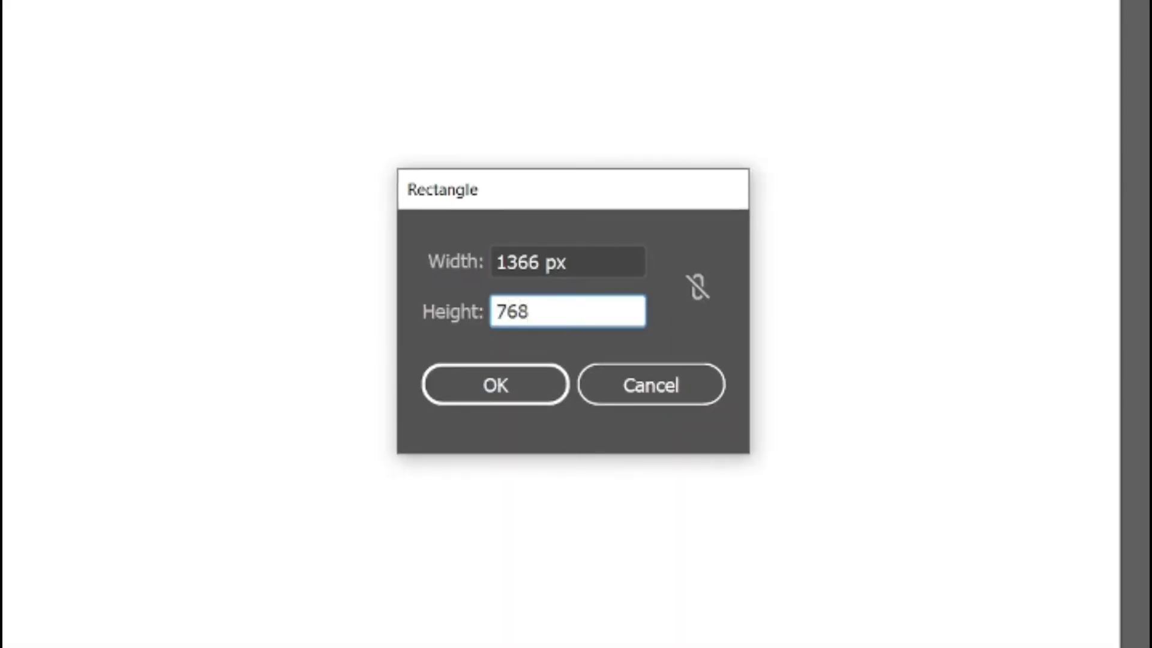
key(Return)
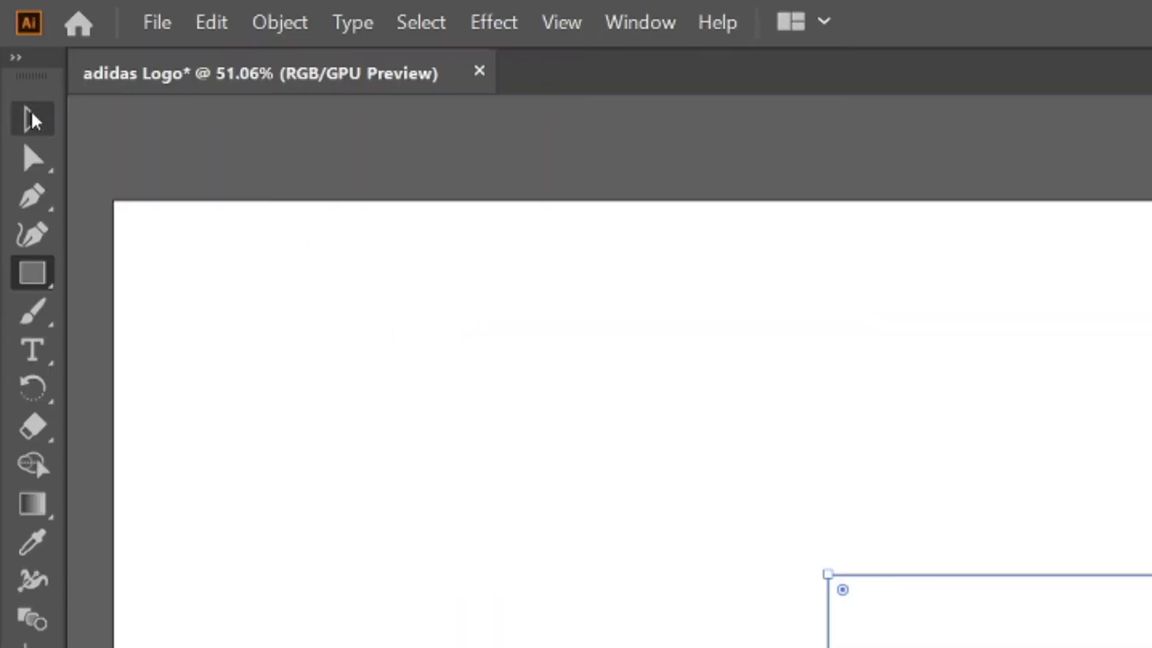
Snap the rectangle to the artboard's top-left corner and fill it with navy #152734.
click(32, 120)
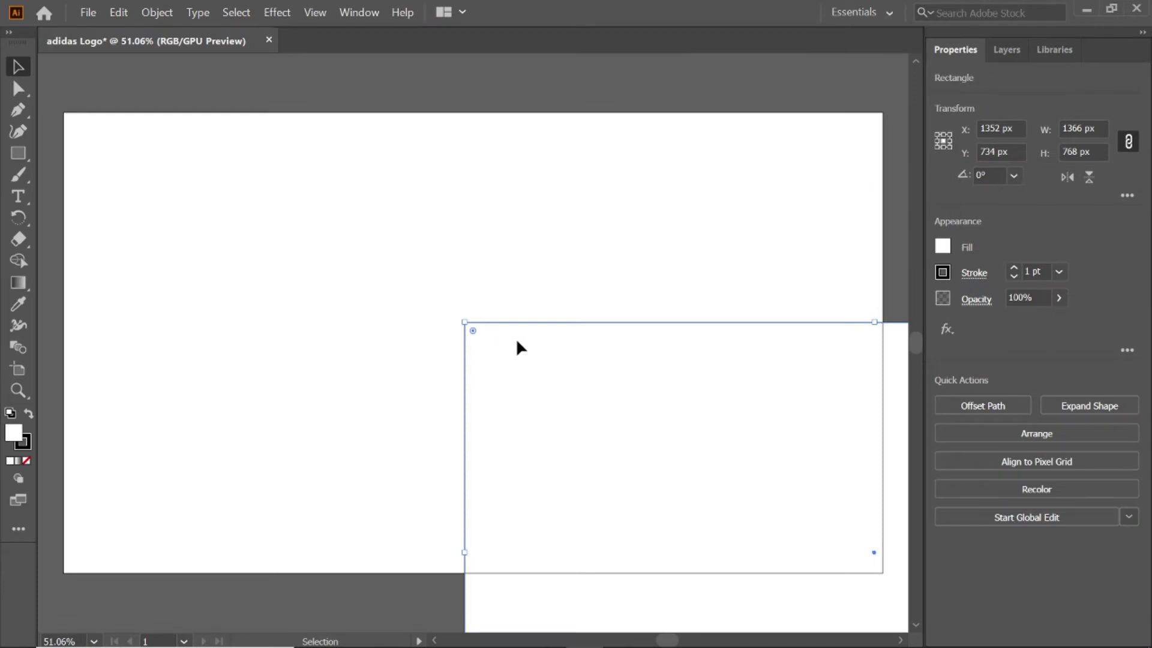
drag(517, 340, 116, 131)
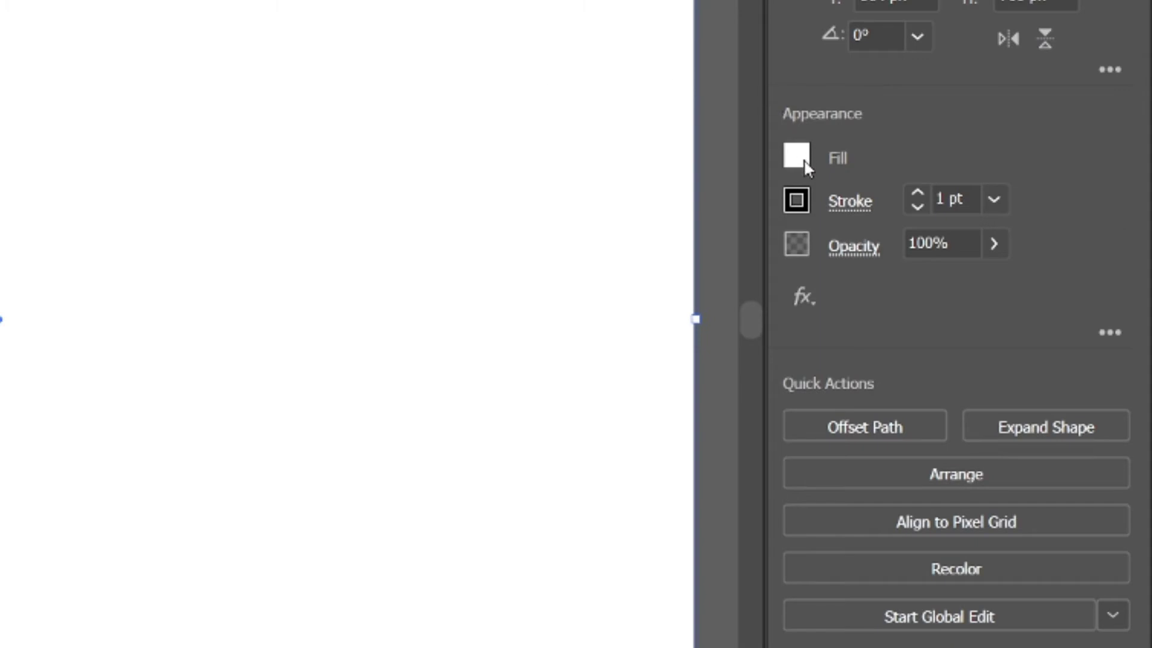
click(805, 164)
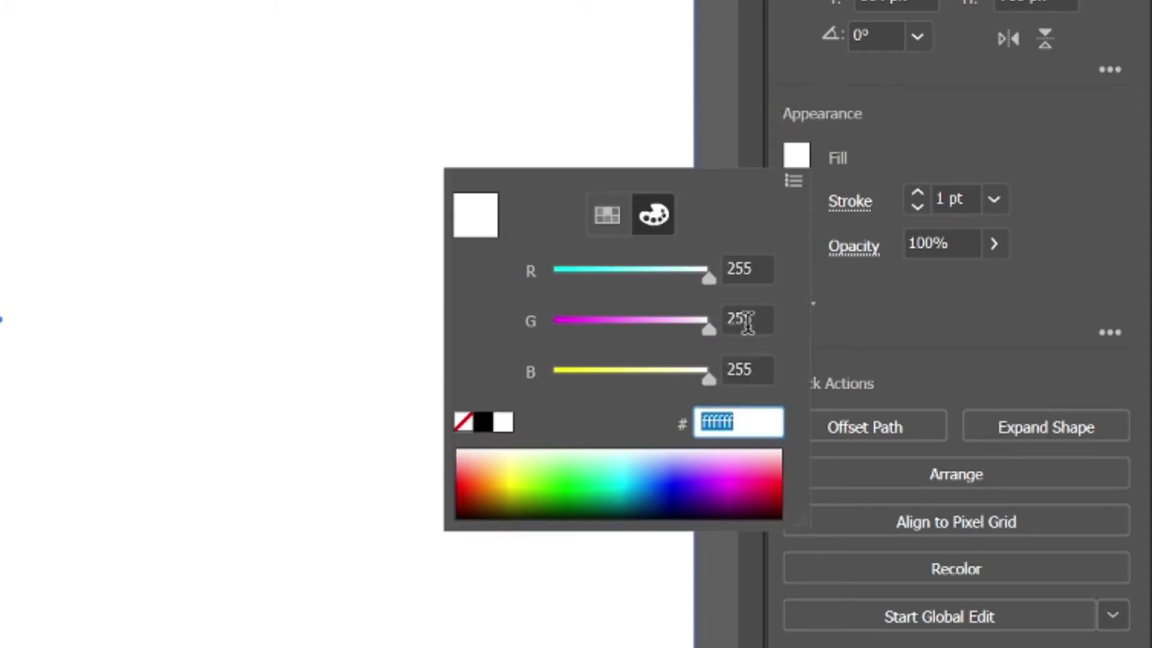
text(1527)
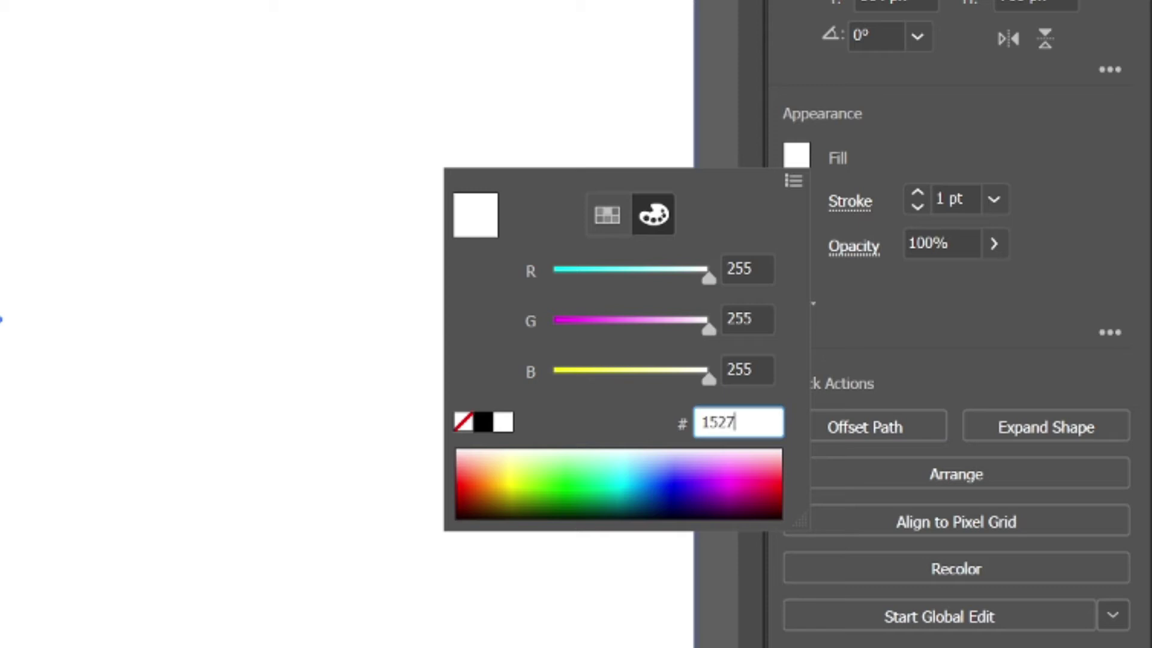
text(34)
key(Return)
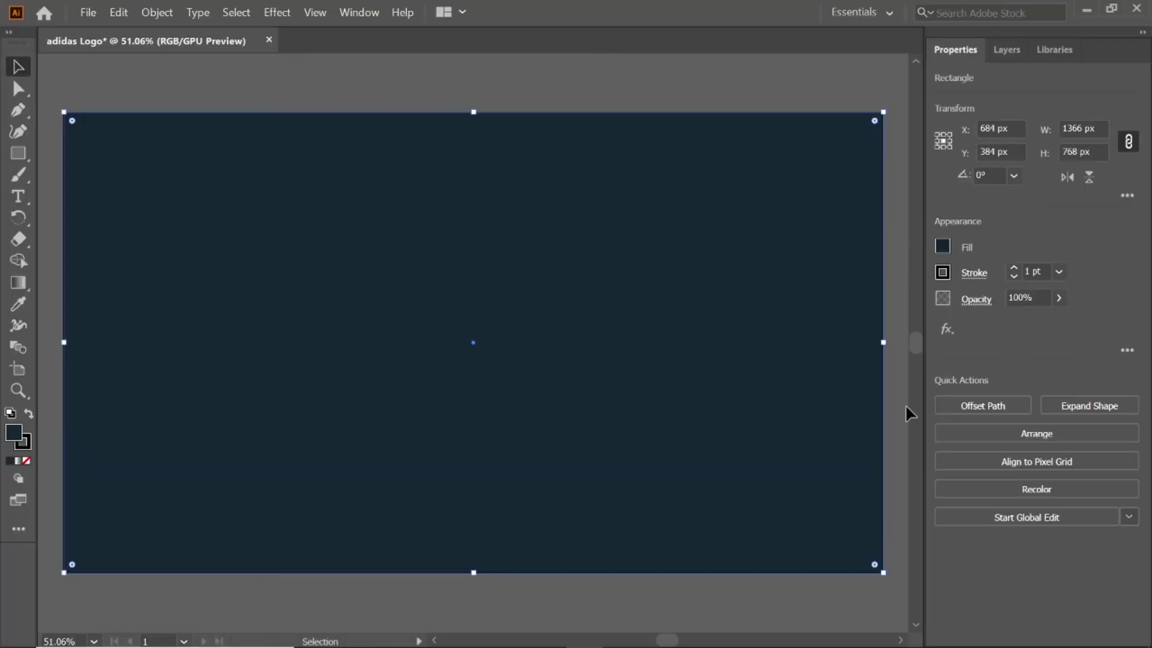
Draw a 511 × 400 px rectangle and fill it white (fff).
click(285, 102)
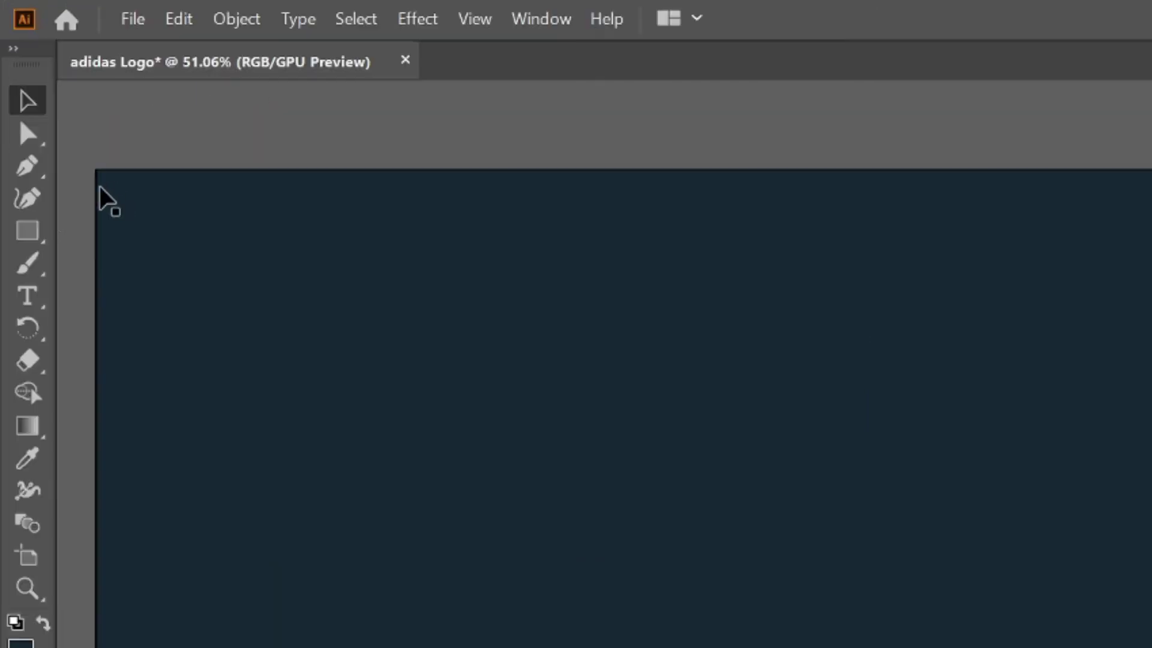
click(41, 233)
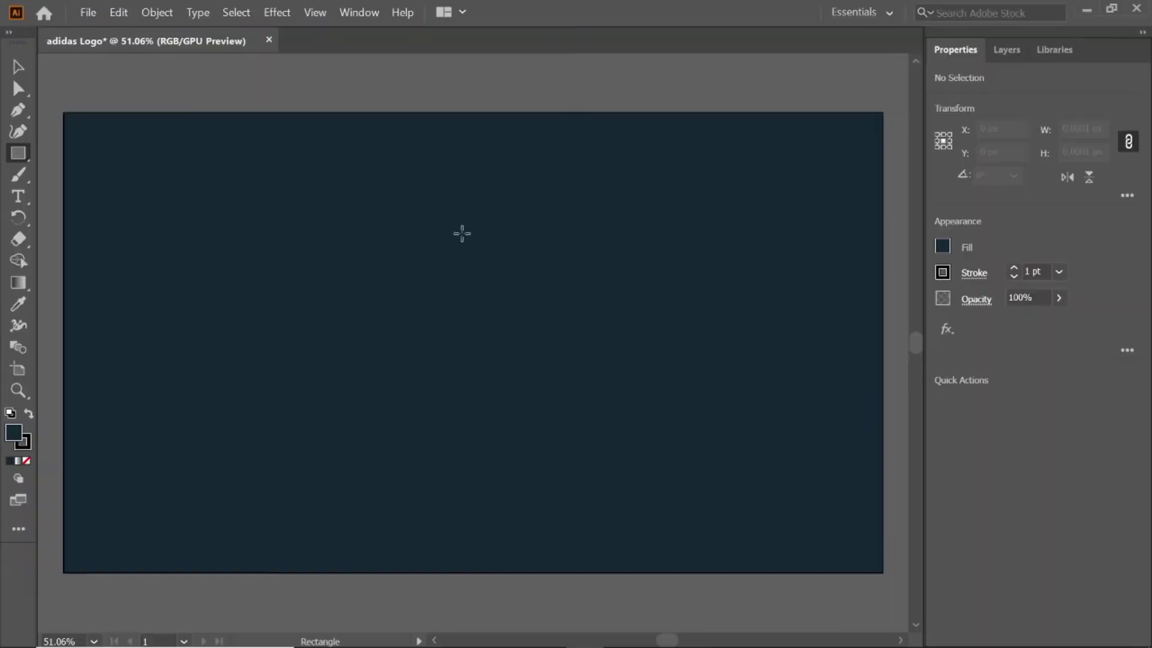
click(332, 298)
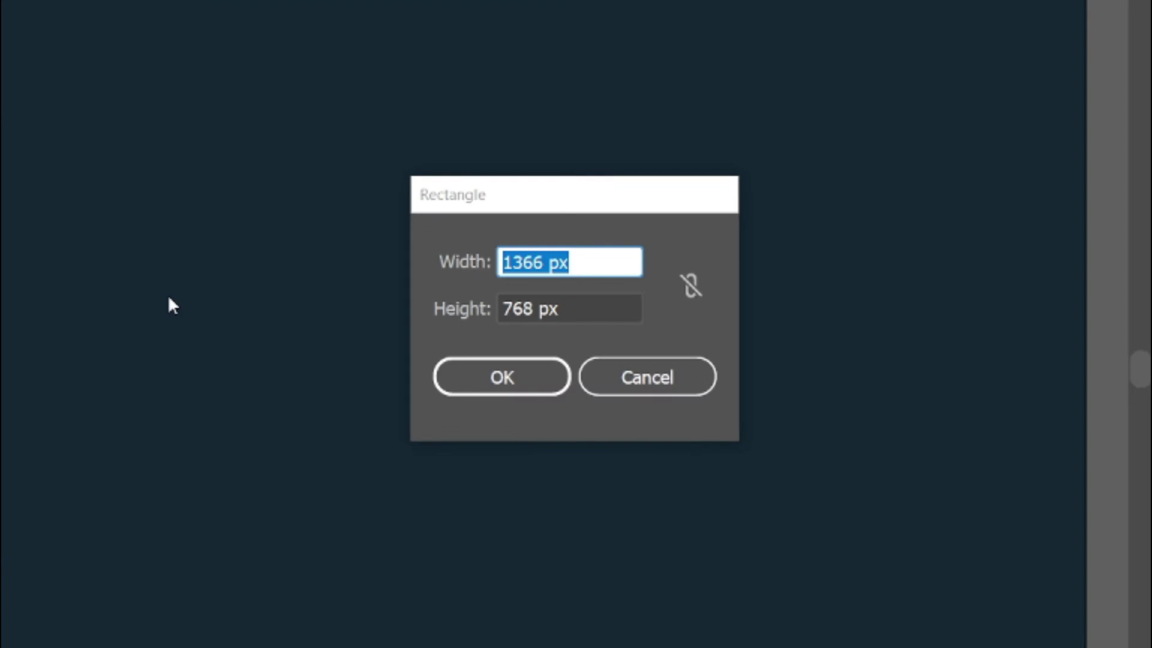
text(511)
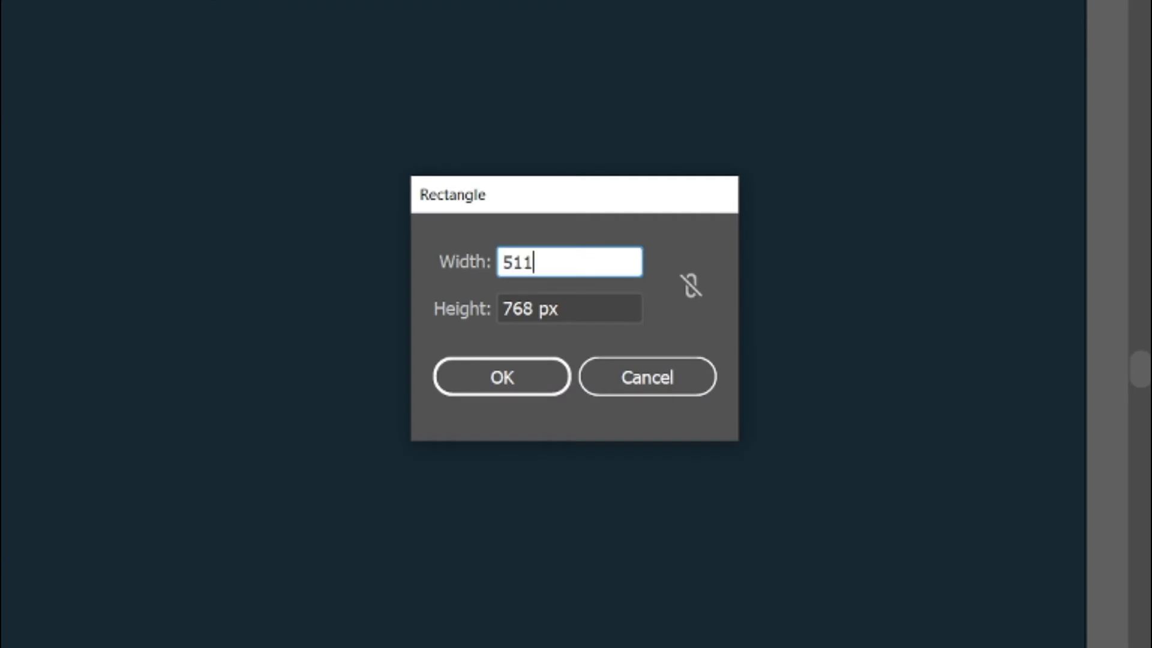
key(Tab)
text(400)
key(Return)
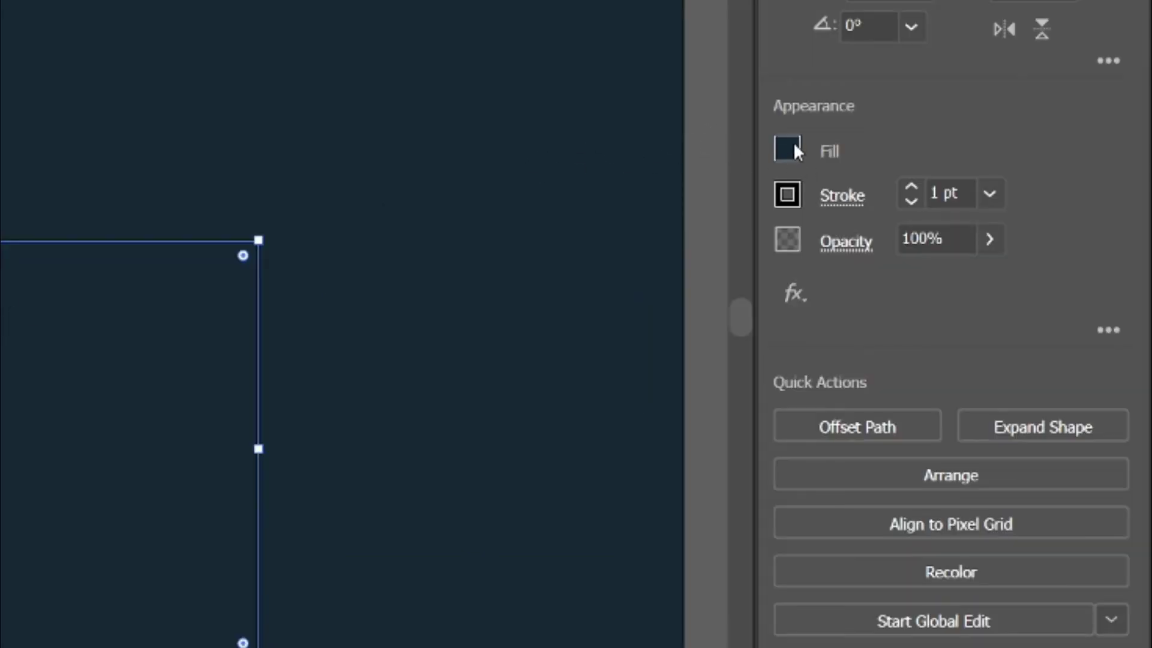
click(797, 145)
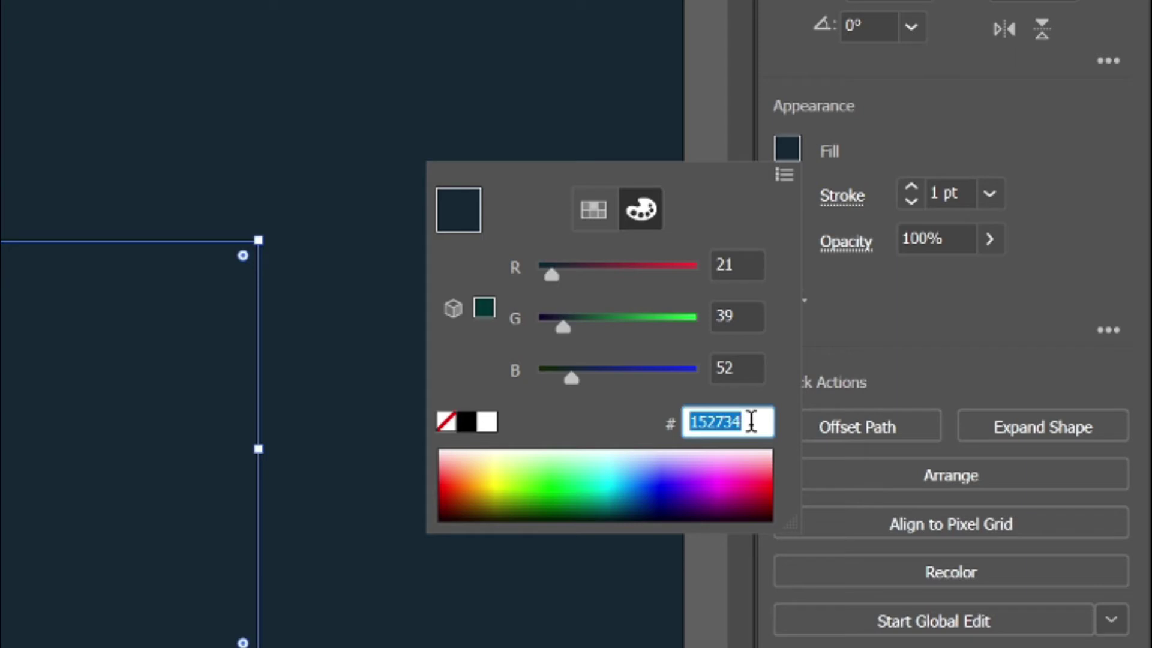
text(ffffff)
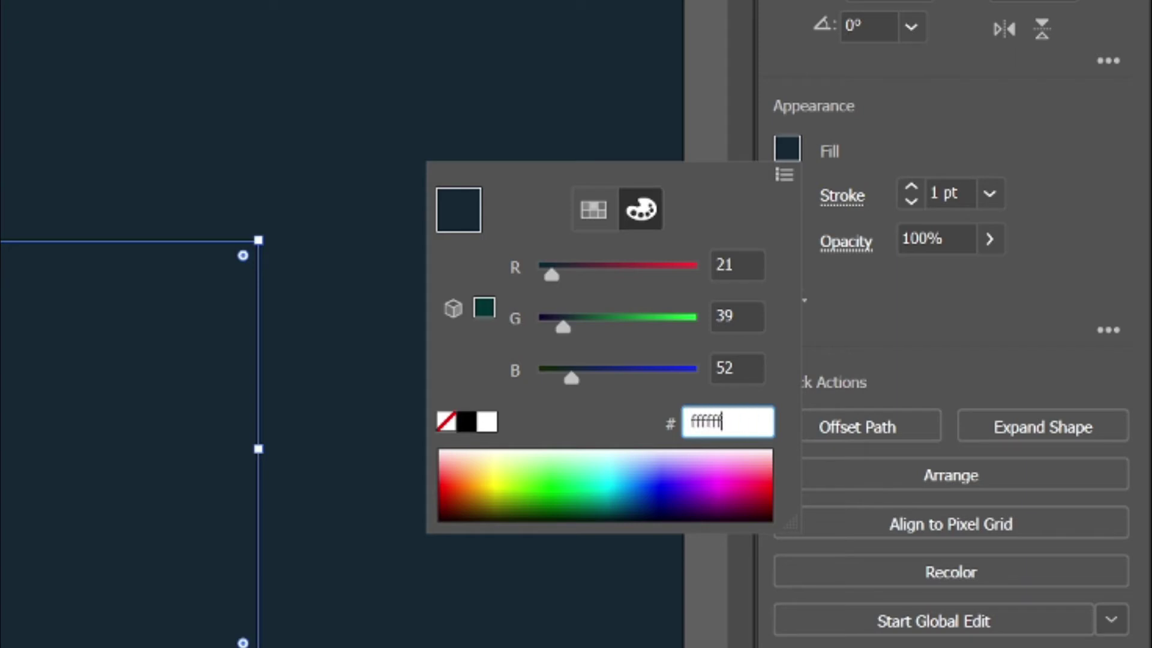
key(Return)
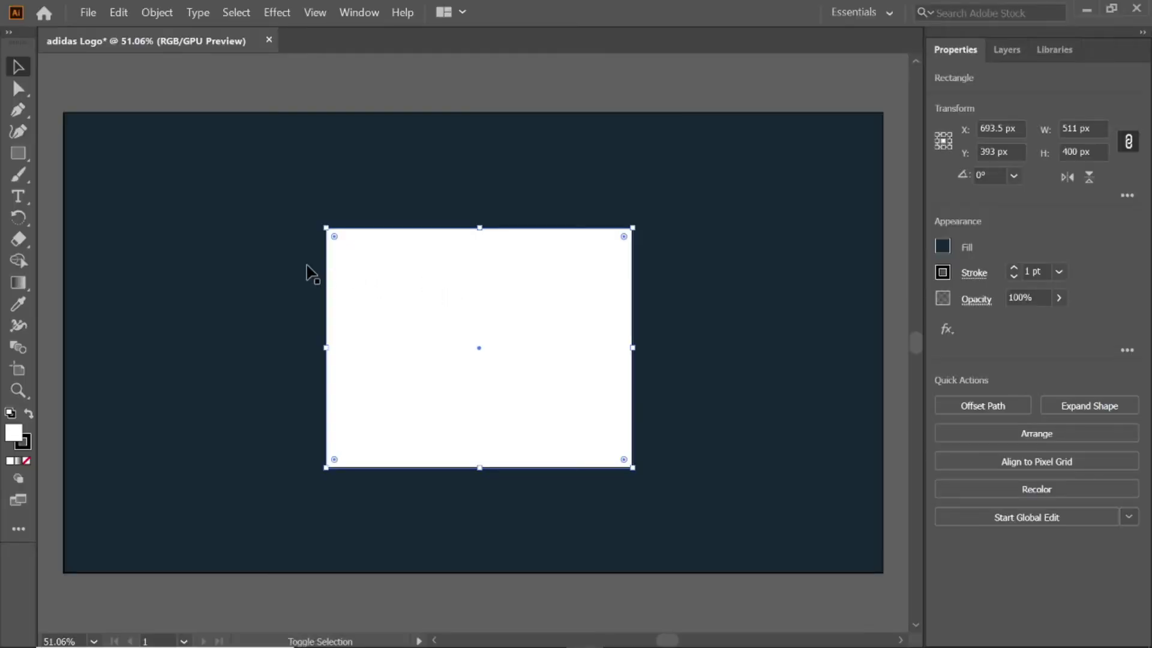
Centre the white rectangle horizontally and vertically on the navy background, then select it alone.
shift+click(242, 278)
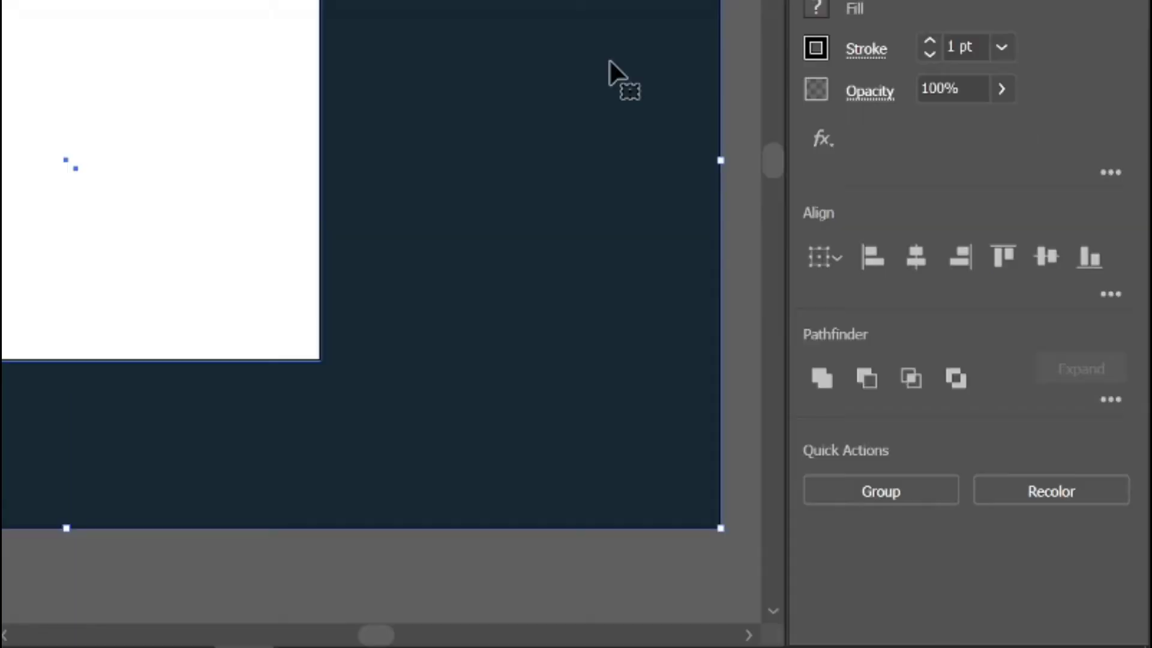
click(923, 265)
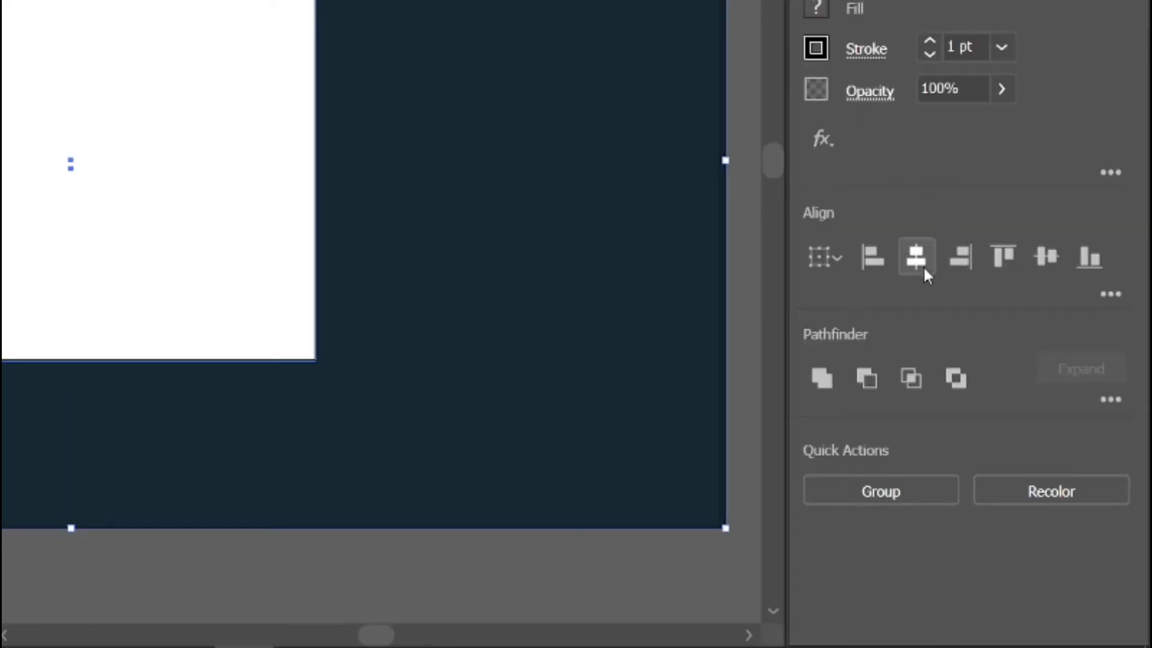
click(1046, 257)
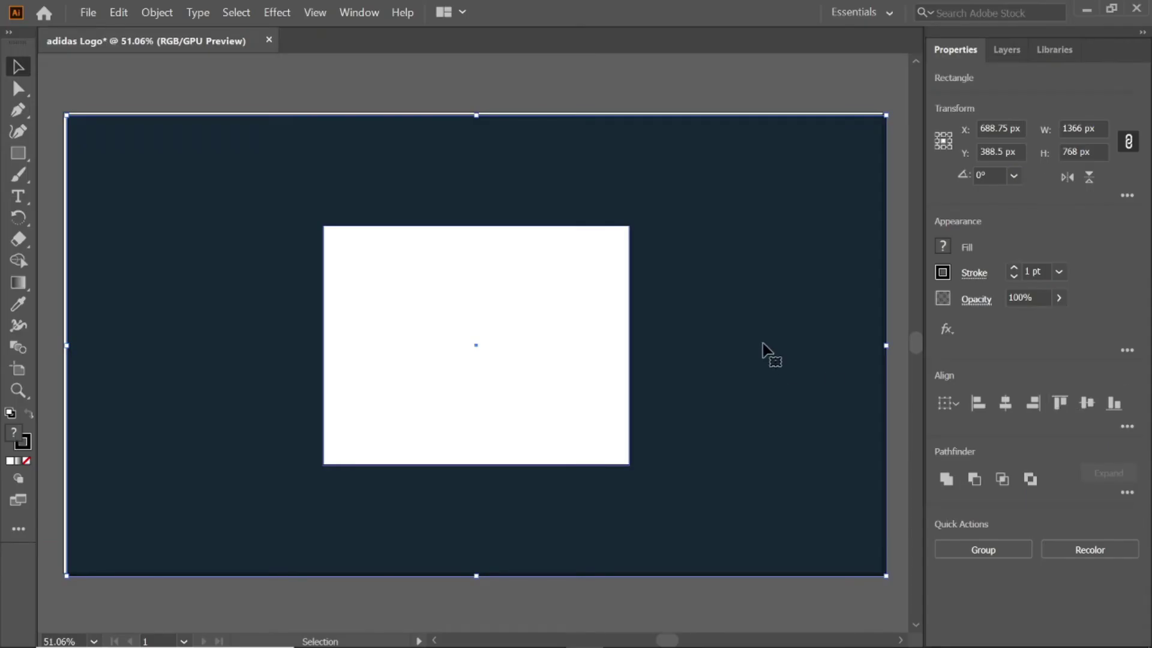
drag(763, 344, 759, 341)
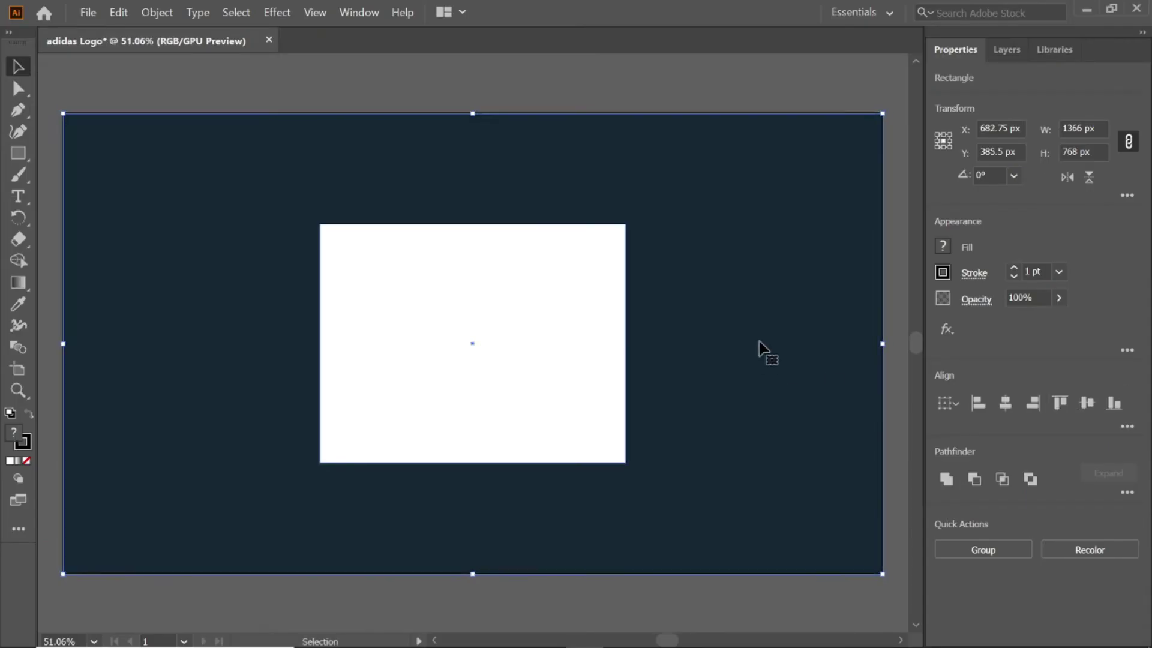
click(316, 77)
click(340, 243)
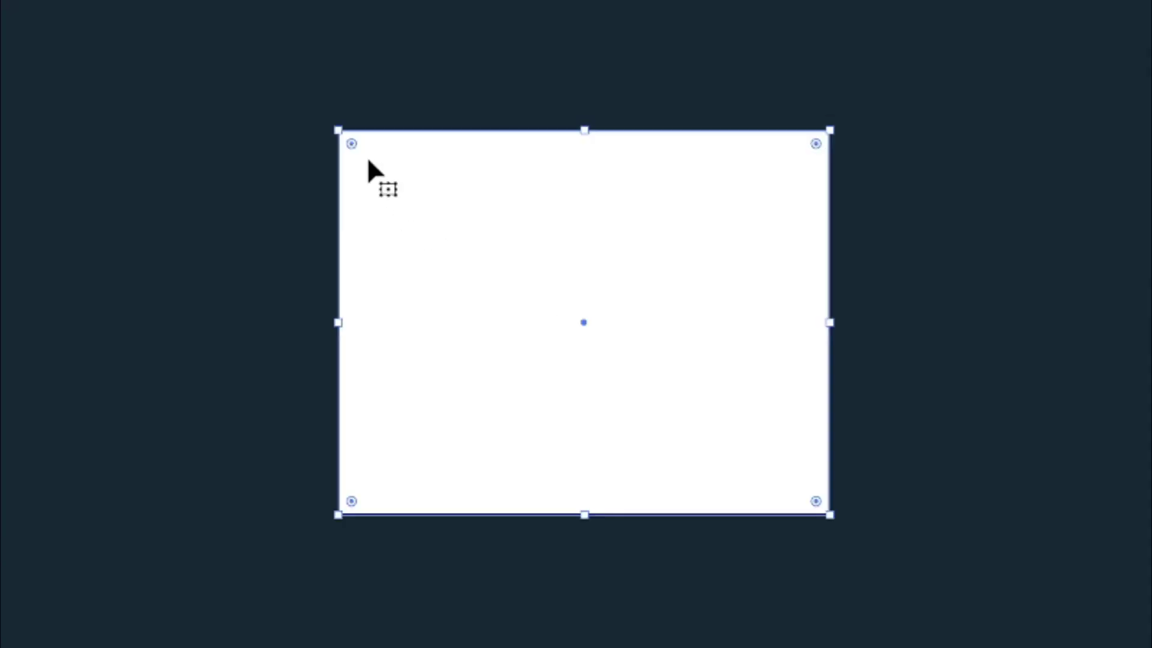
Round the card's corners with the live-corner widget, then draw a 49.6477 × 188 px bar filled black (000).
drag(351, 143, 384, 175)
click(329, 97)
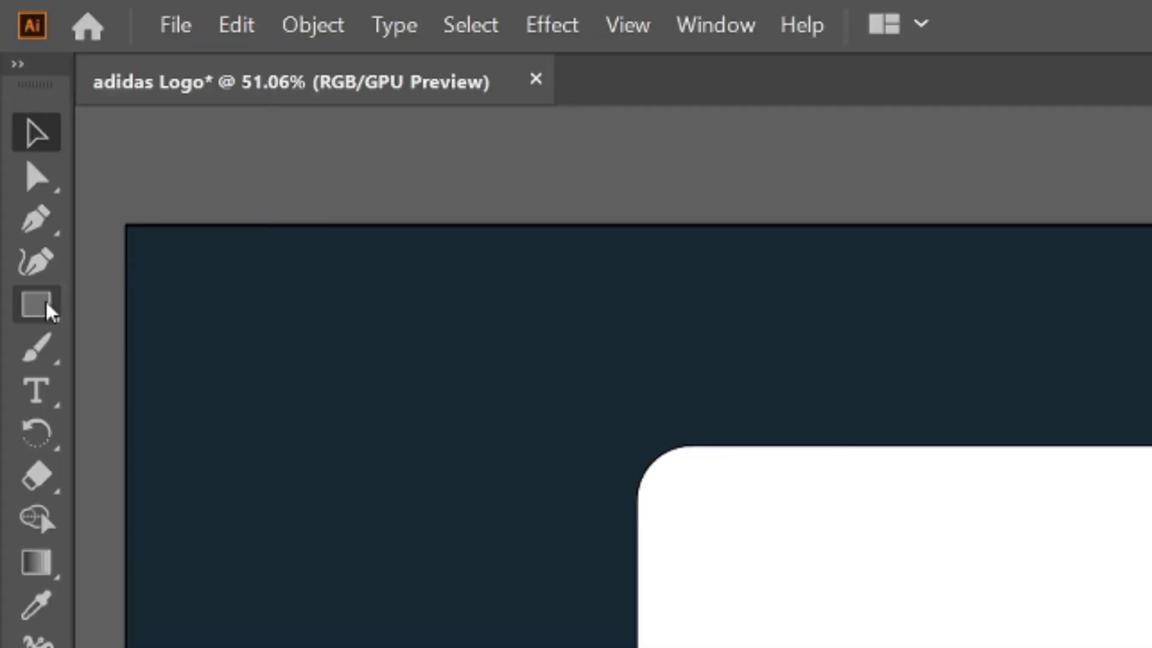
click(22, 151)
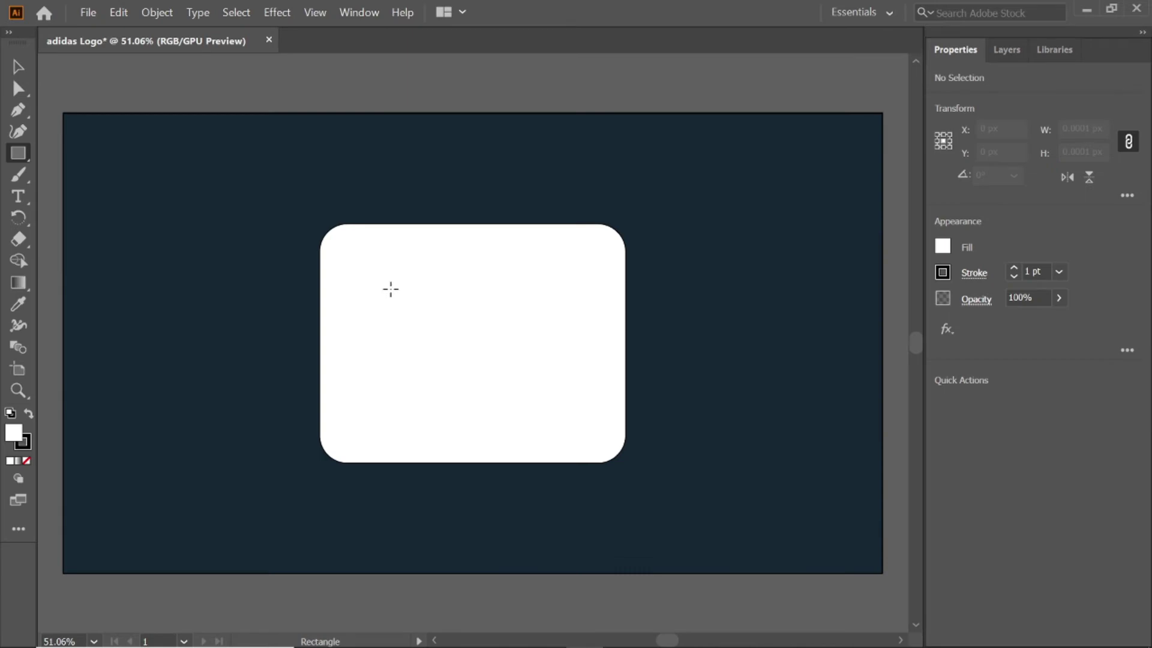
click(391, 289)
text(49.6477)
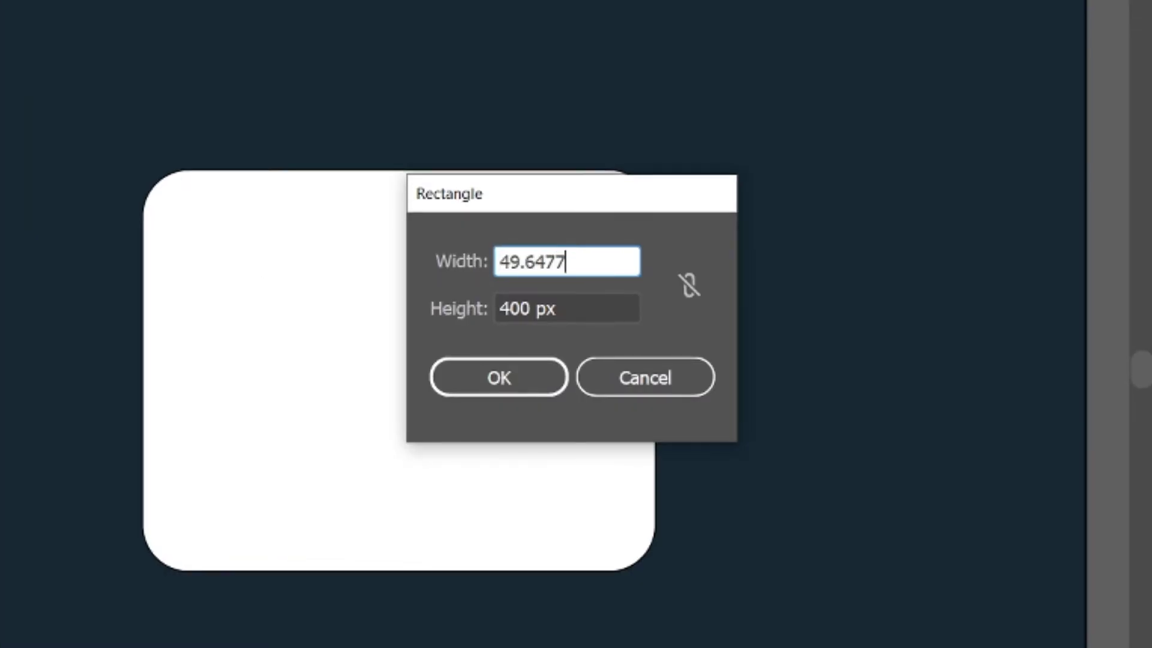
double_click(513, 309)
text(188)
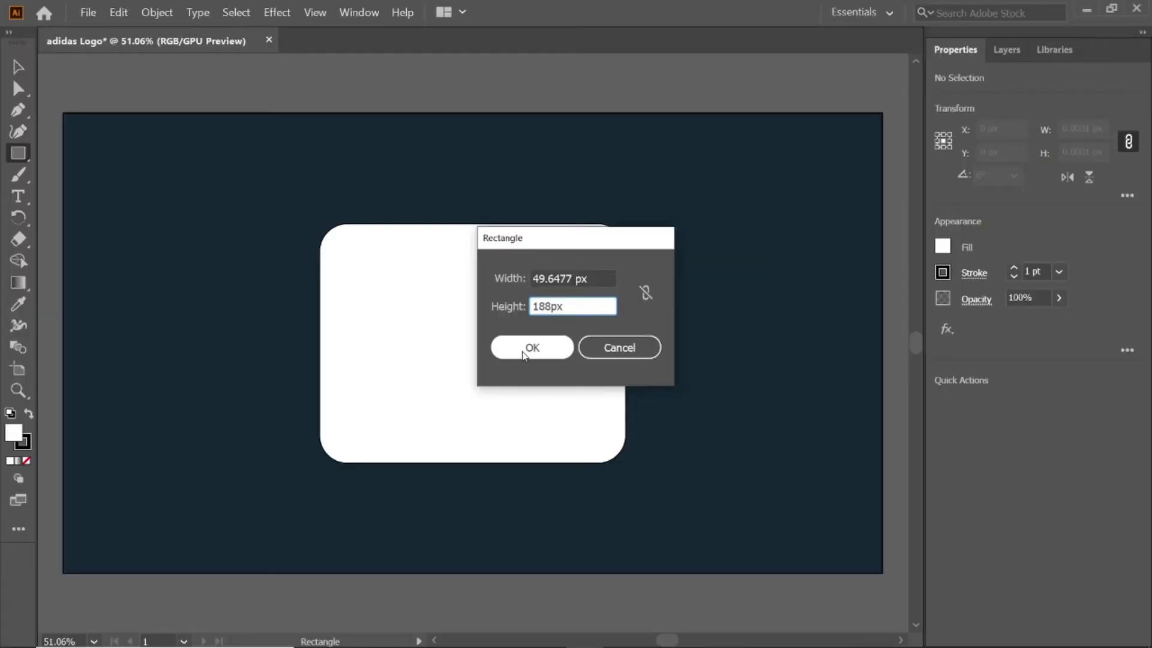
click(525, 351)
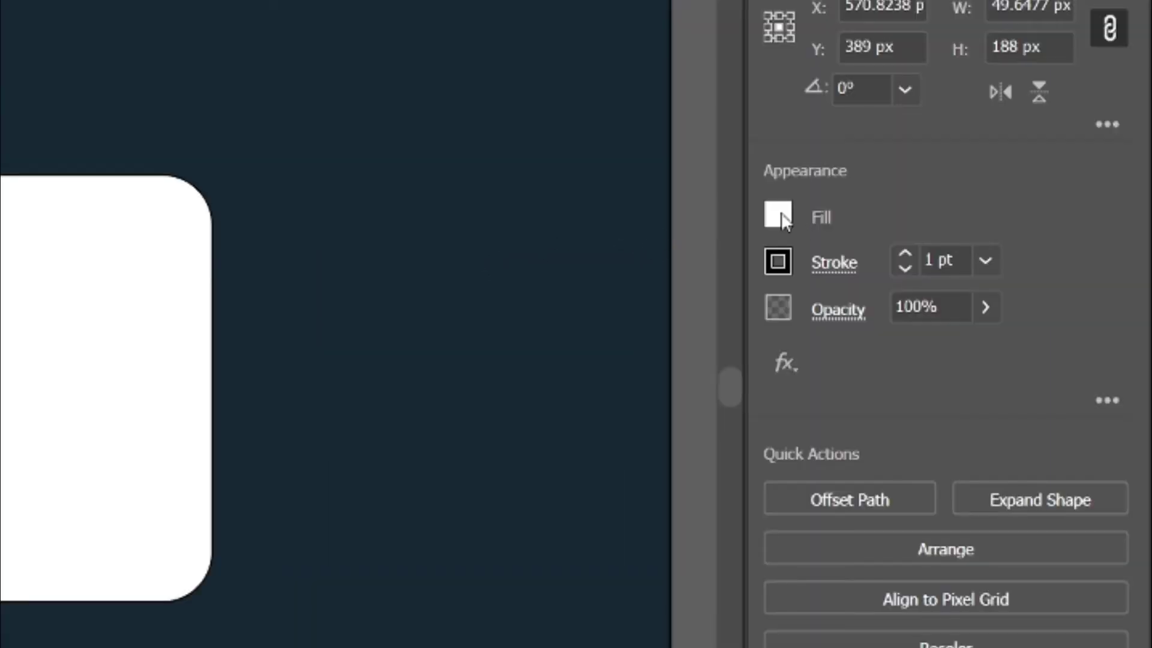
click(780, 216)
text(000)
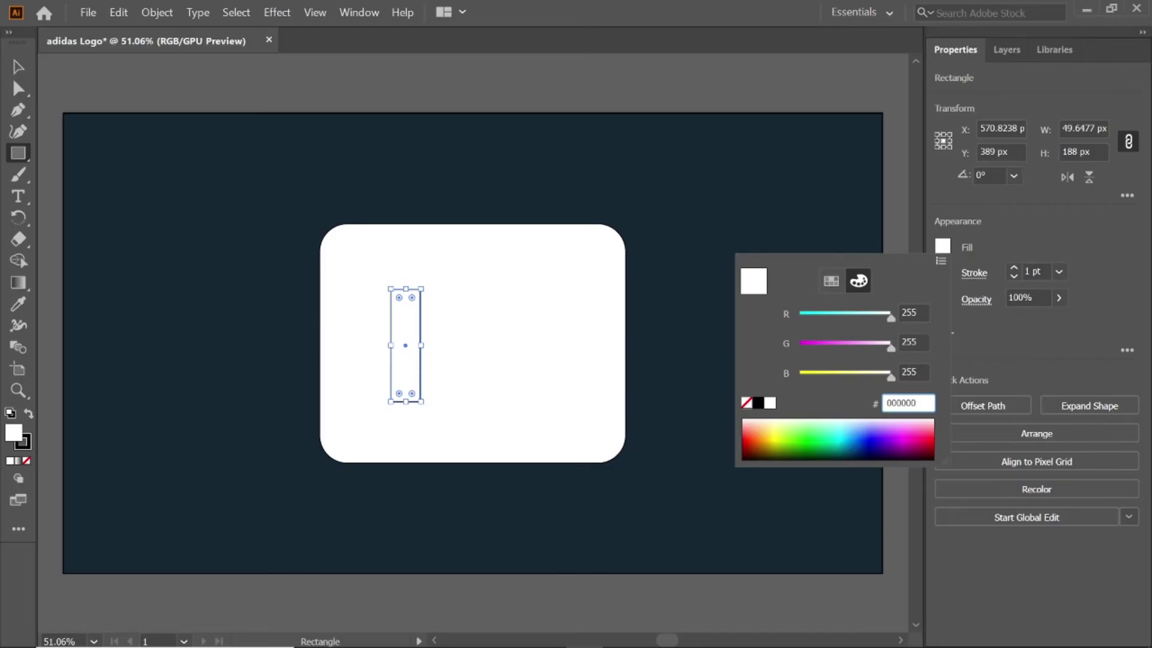
key(Return)
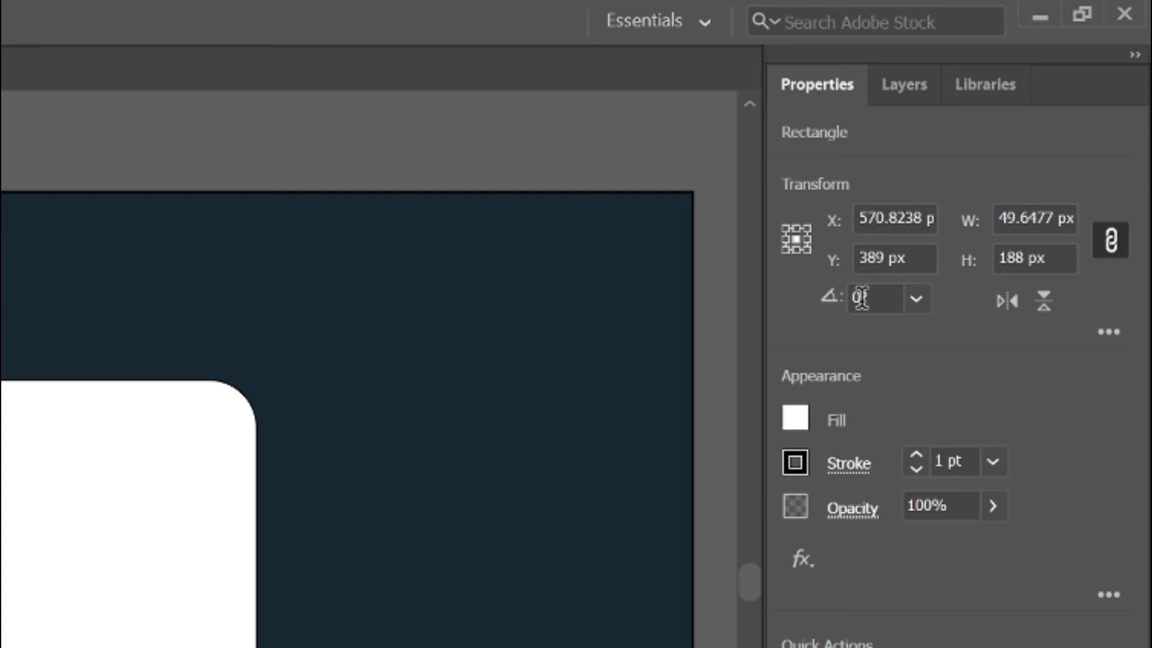
Rotate the black bar to 28 degrees.
click(861, 297)
text(28)
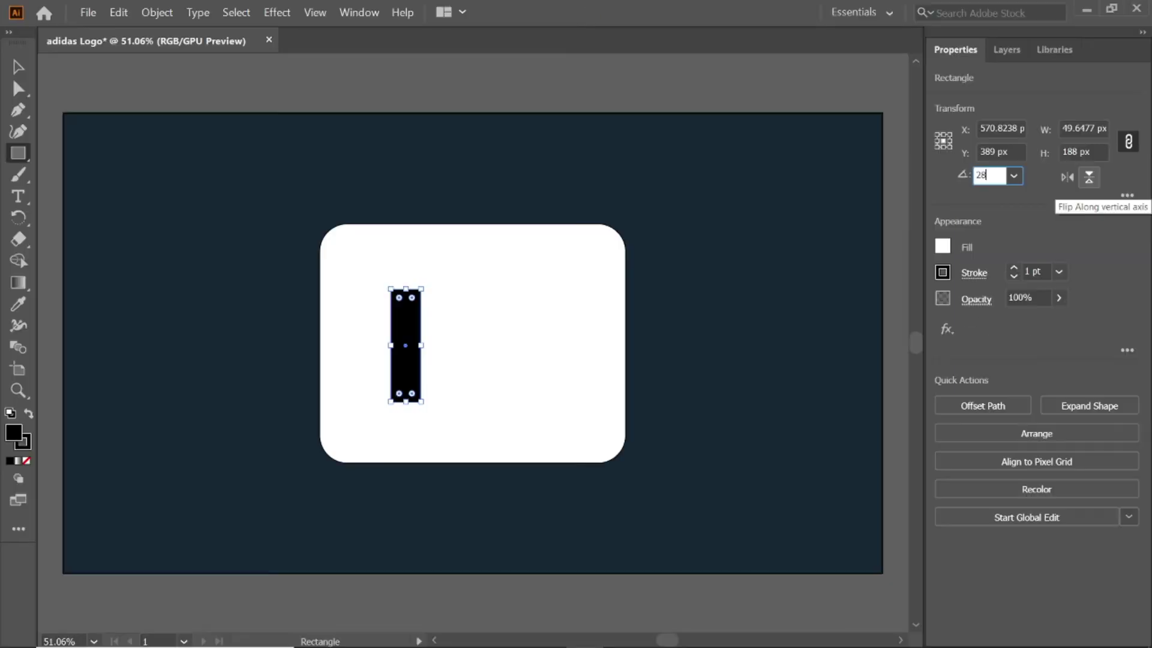
key(Return)
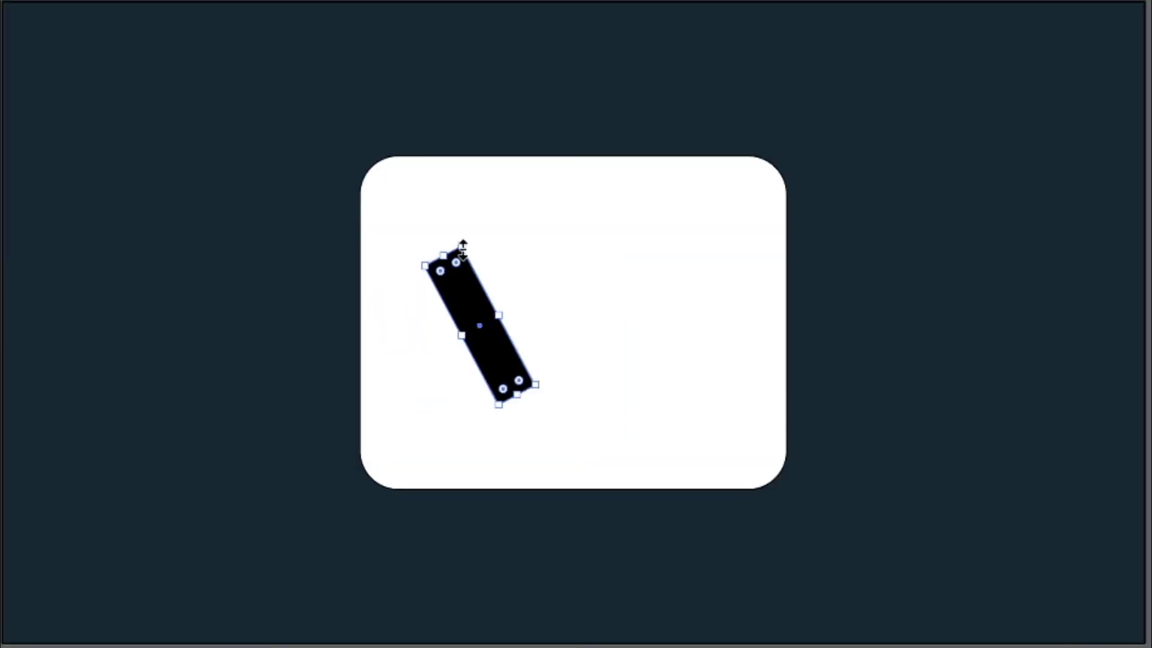
Duplicate the tilted bar twice, using Ctrl+D to repeat, giving three parallel stripes.
drag(400, 320, 434, 318)
drag(523, 290, 554, 292)
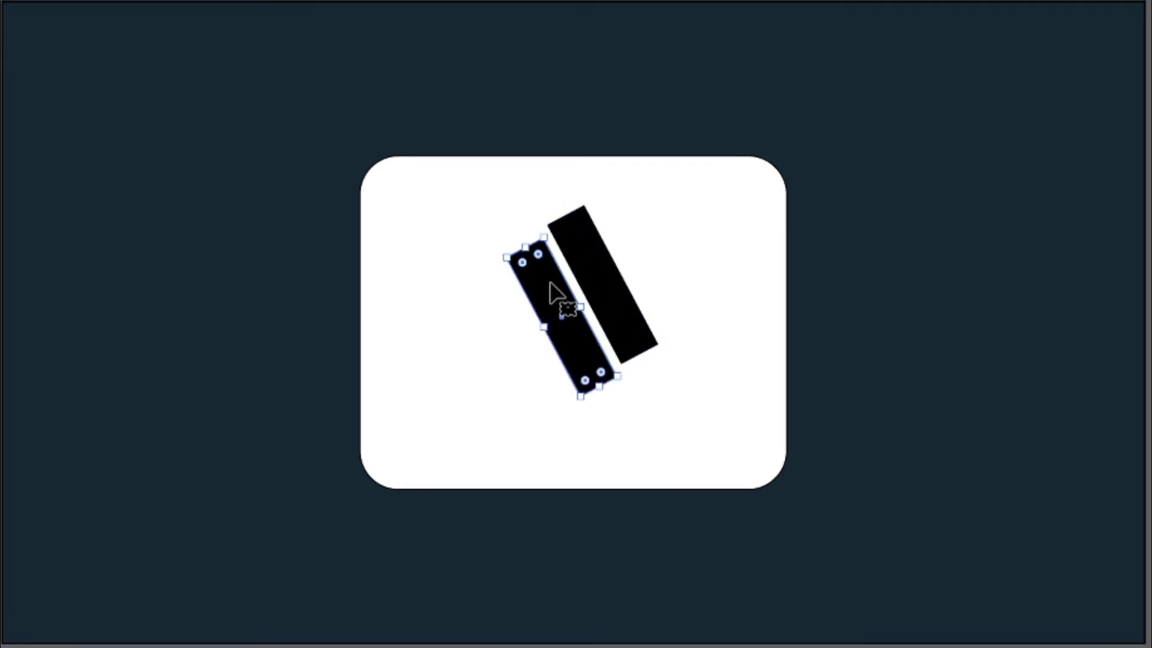
key(ctrl+d)
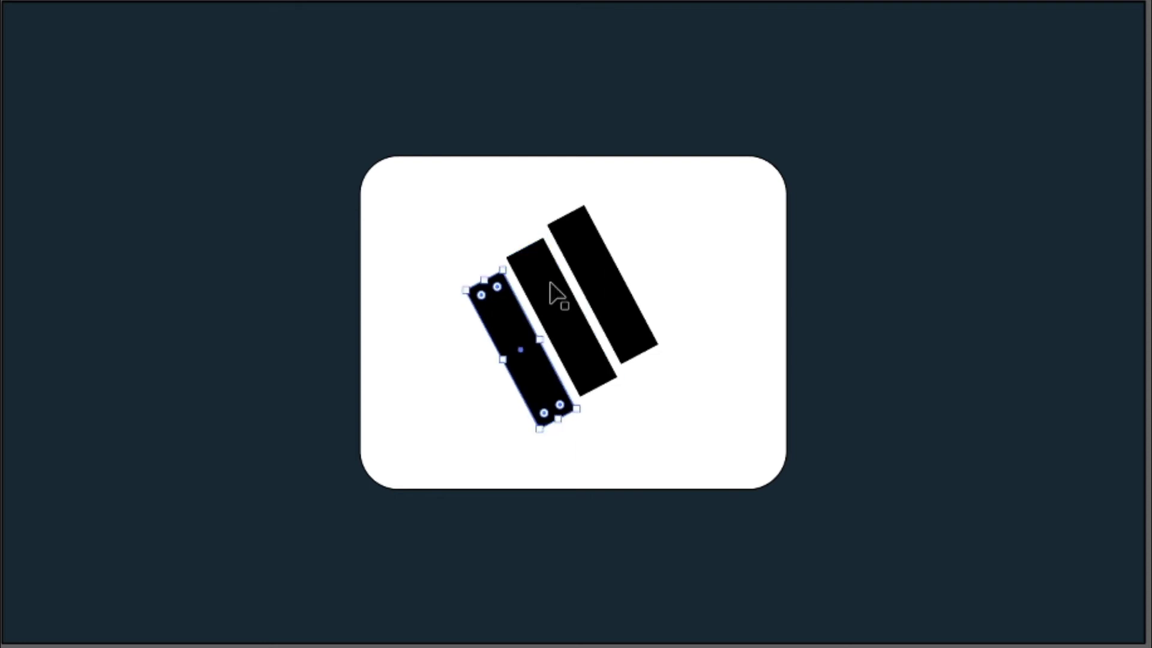
key(ctrl+shift+a)
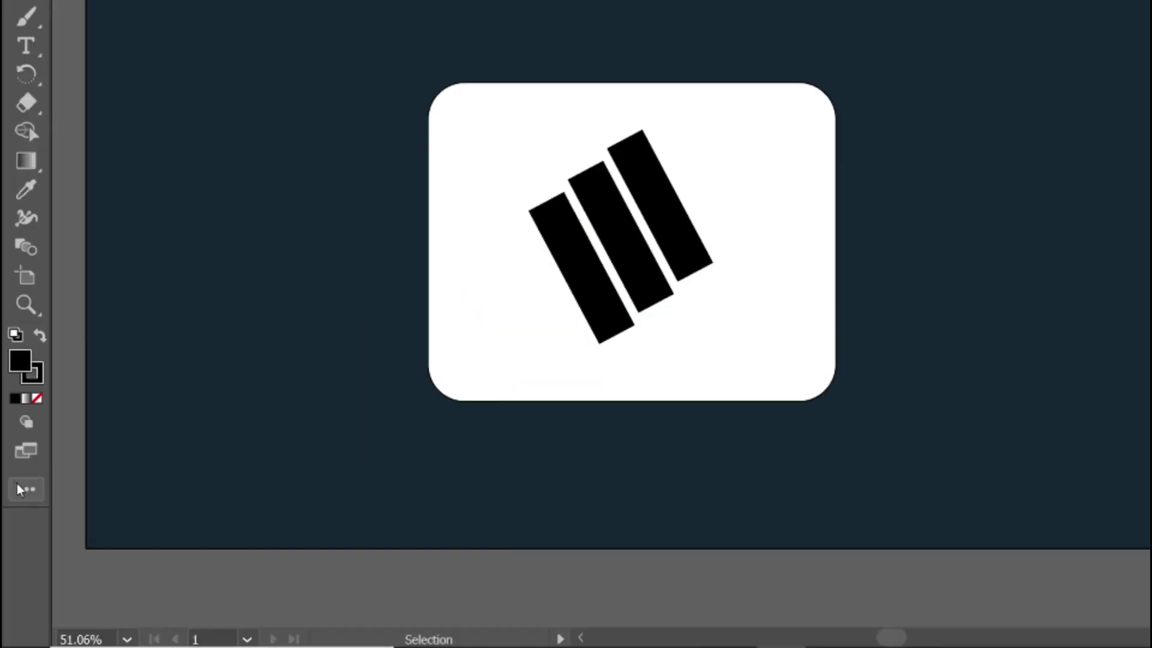
click(19, 490)
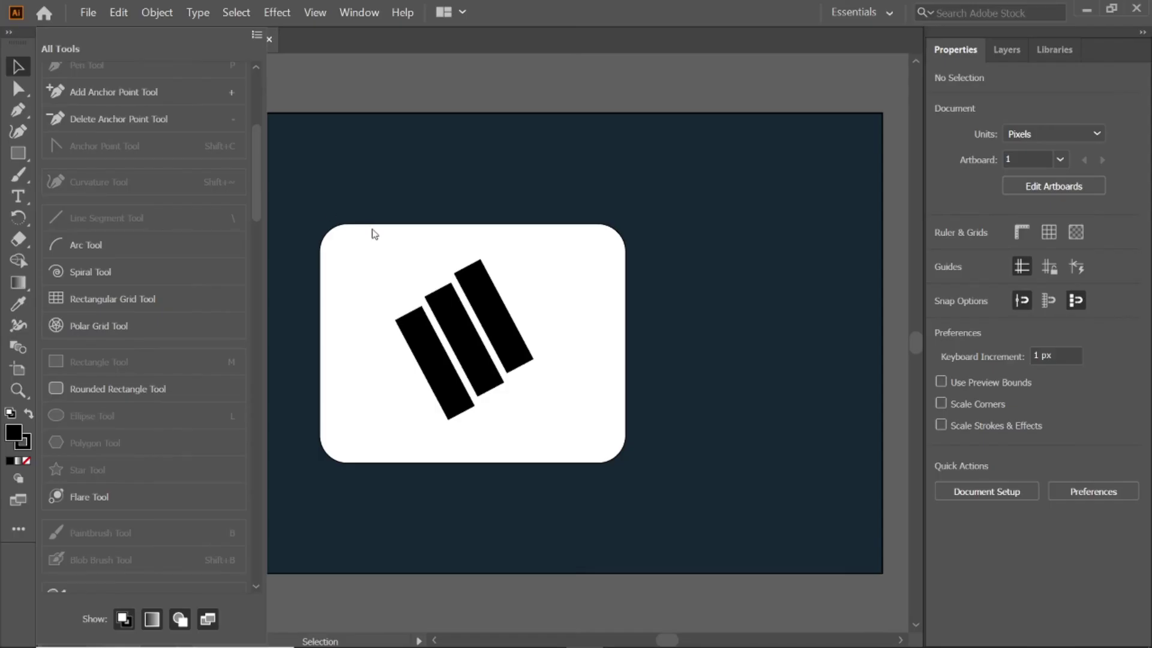
Draw a line across the three stripes and set its rotation to 0° so it is horizontal.
key(backslash)
mouse_move(385, 335)
mouse_down()
mouse_move(548, 327)
mouse_move(554, 340)
mouse_up()
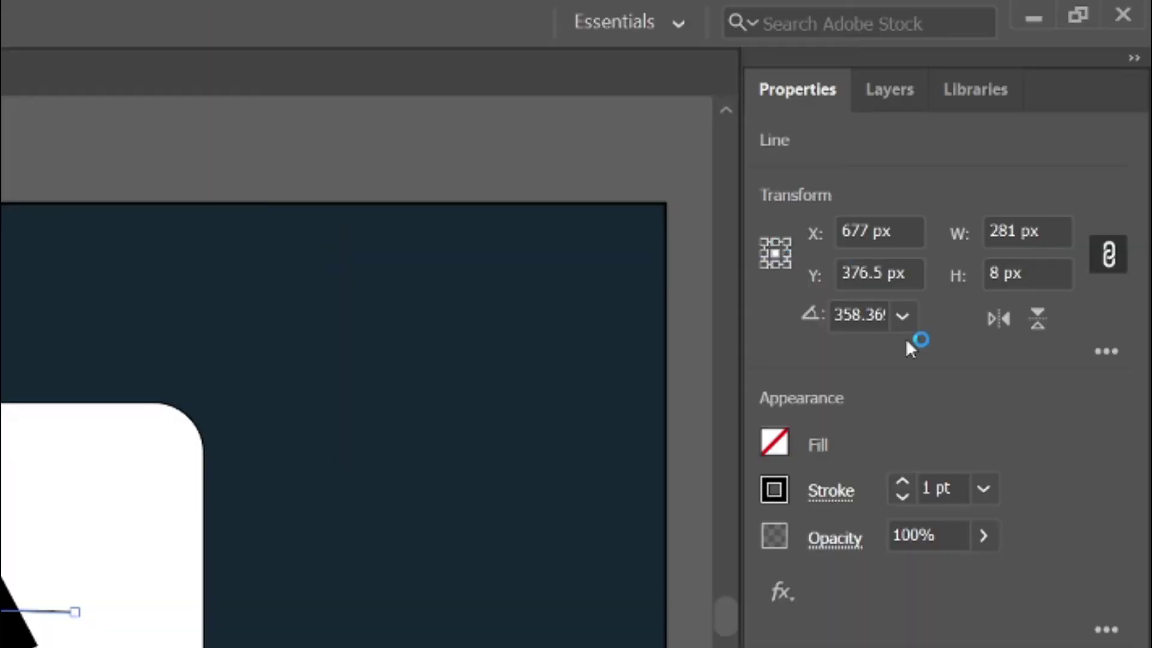
click(862, 315)
text(0)
key(Return)
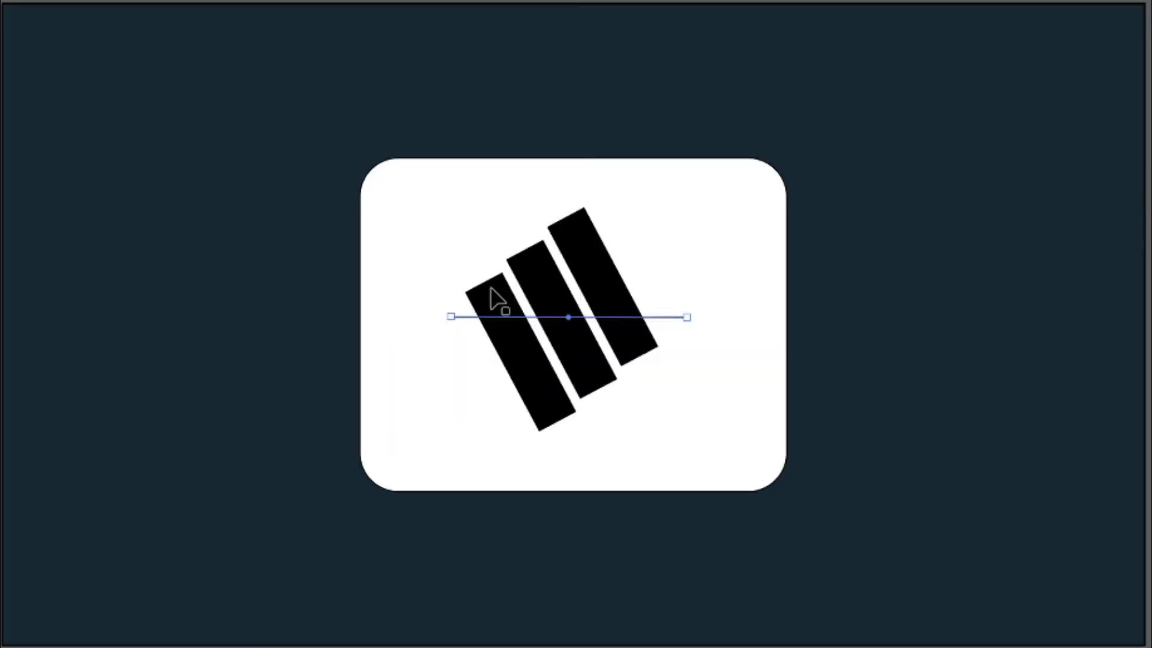
Select the line with all three bars and remove each bar's part below the line using Shape Builder.
shift+click(496, 298)
shift+click(543, 261)
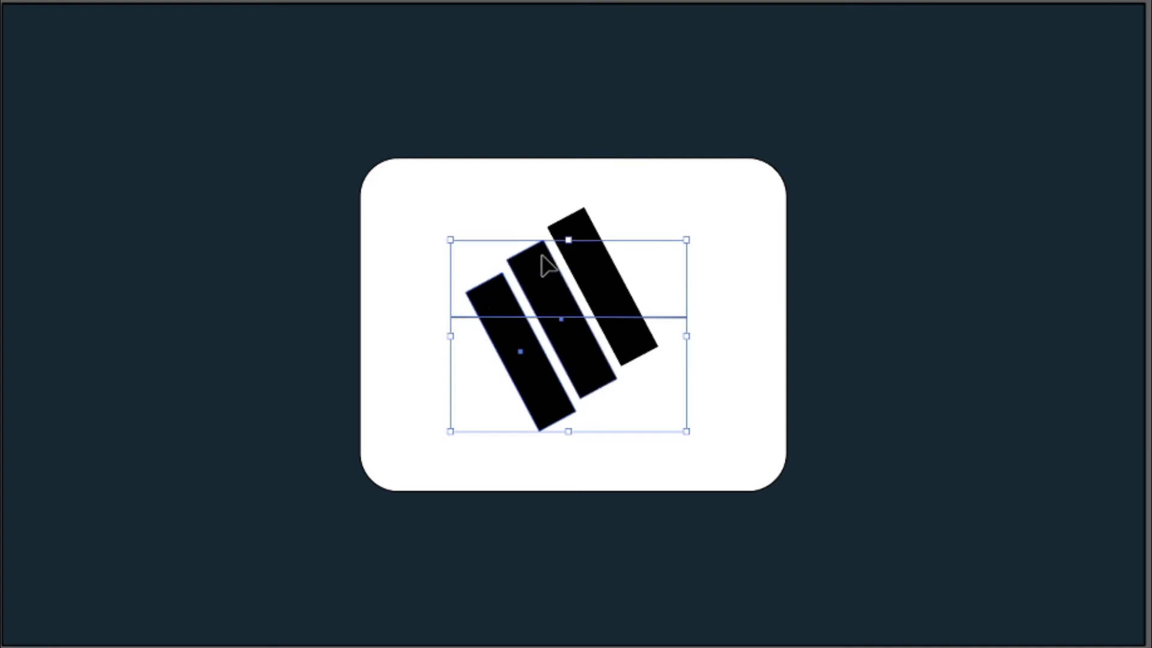
shift+click(576, 229)
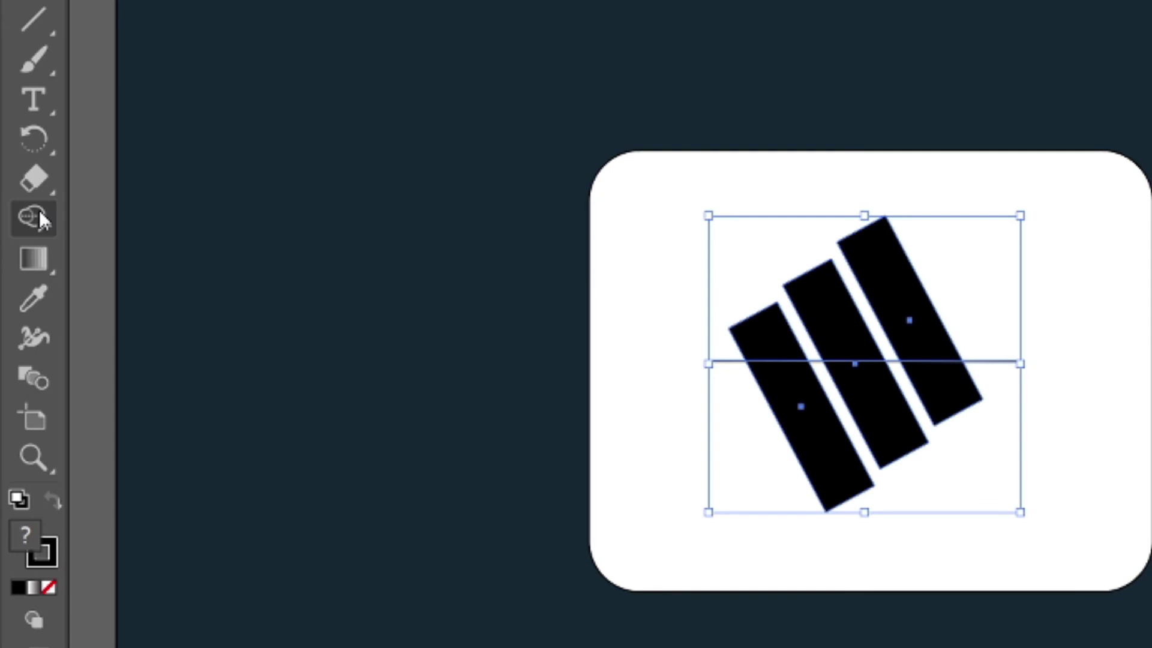
click(38, 213)
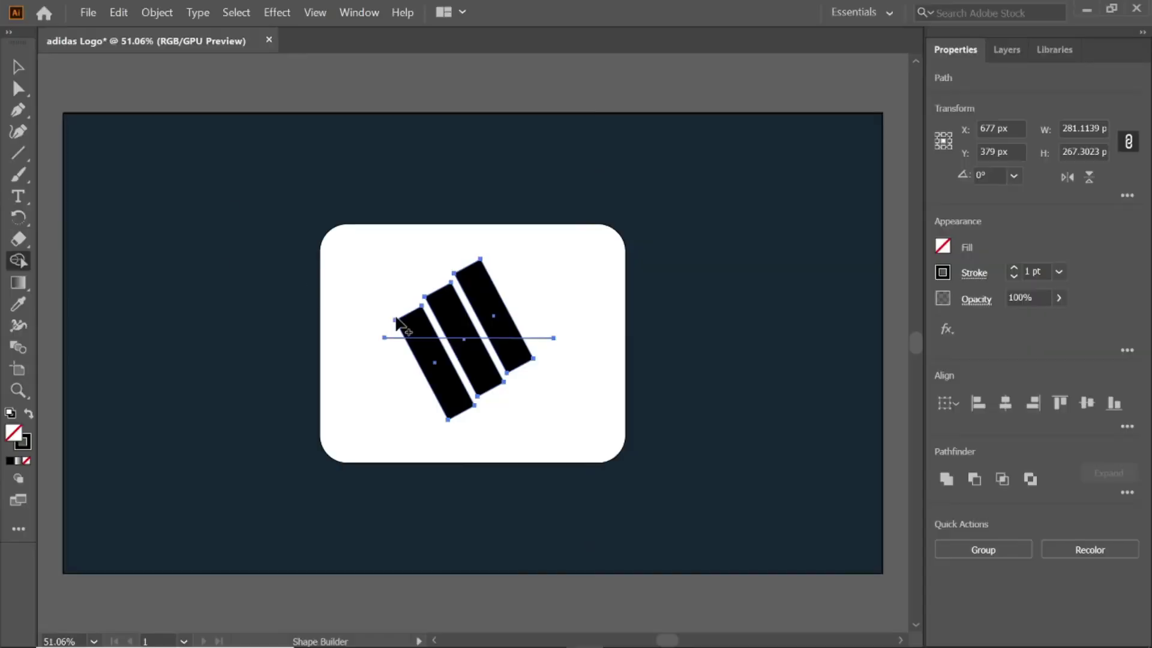
alt+click(556, 393)
alt+click(574, 360)
alt+click(618, 335)
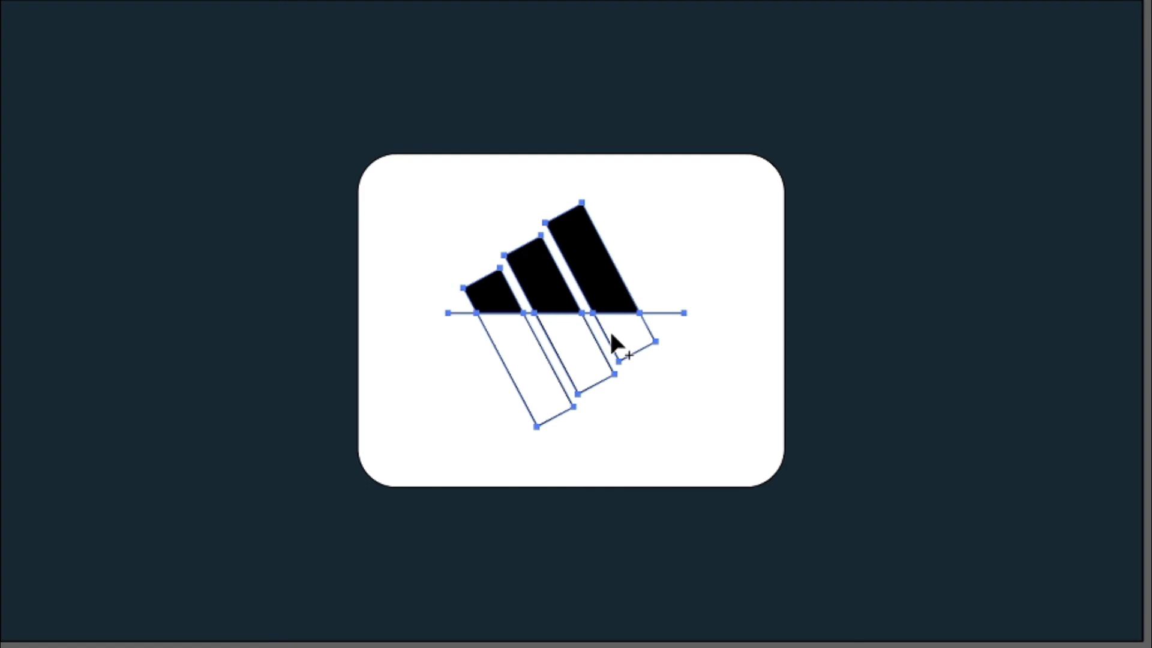
Move the three black stripe pieces up above the card.
key(v)
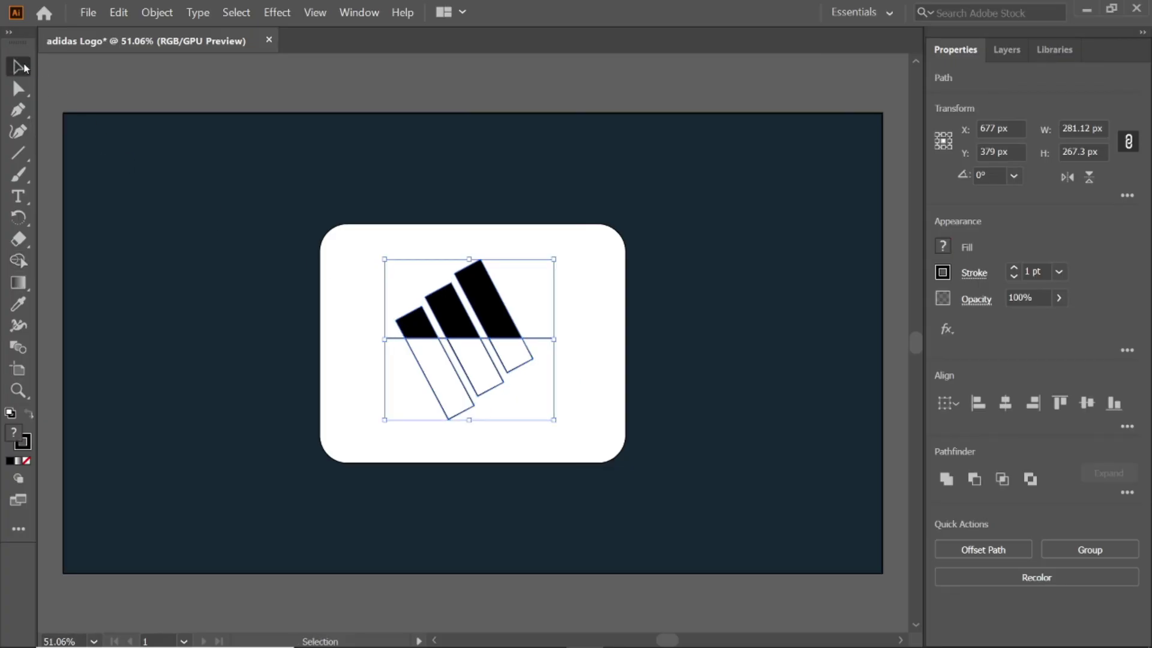
click(307, 236)
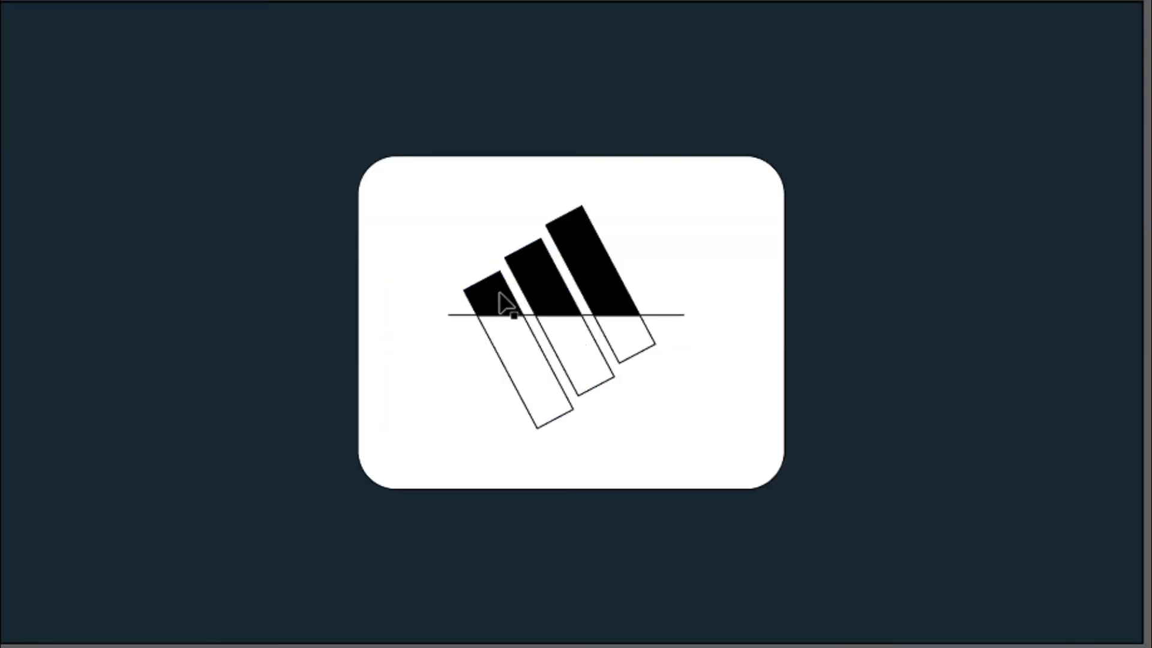
click(498, 297)
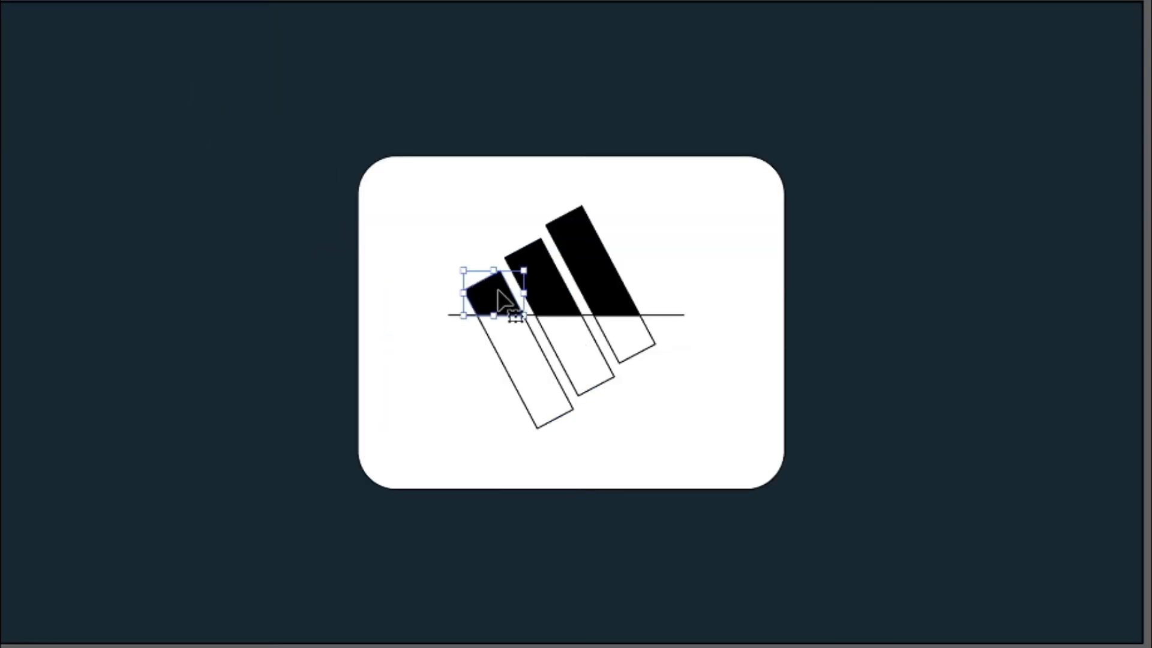
shift+click(548, 270)
shift+click(592, 257)
drag(592, 257, 627, 119)
Delete the three leftover bar outlines and the horizontal line.
click(480, 315)
shift+click(593, 324)
shift+click(600, 322)
shift+click(674, 313)
key(Delete)
Group the three black stripe pieces together.
click(526, 312)
key(ctrl+2)
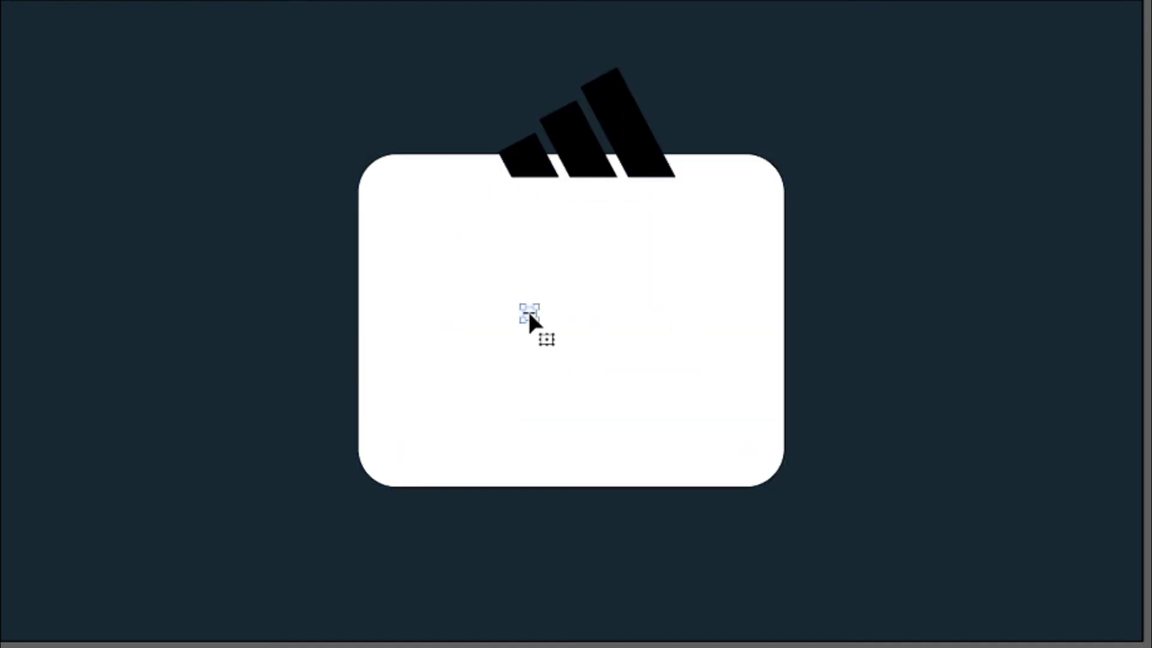
click(532, 165)
shift+click(576, 171)
shift+click(637, 133)
right_click(638, 134)
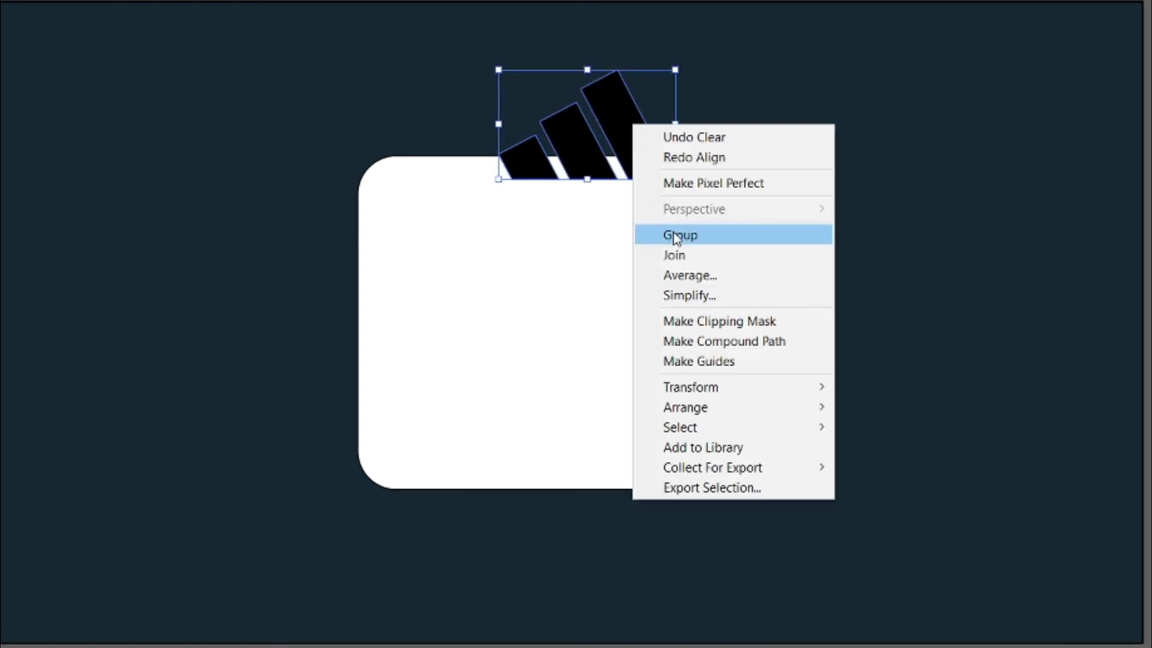
click(674, 236)
Vertically centre the stripe group with the card, then move it down onto the card.
click(562, 291)
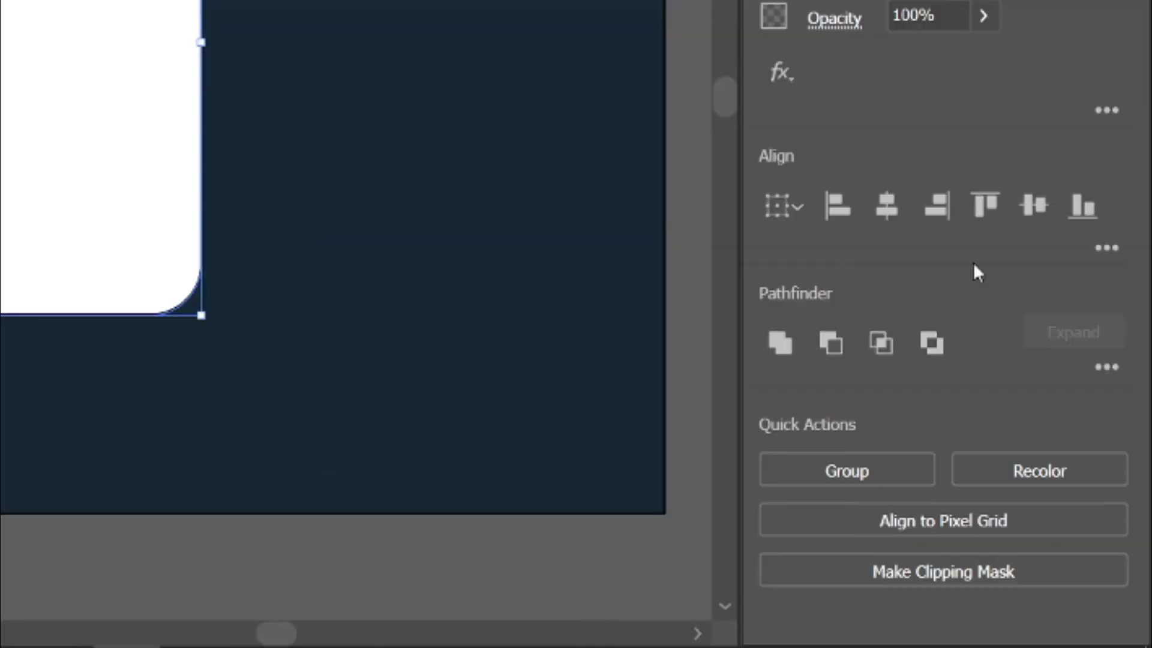
click(1036, 204)
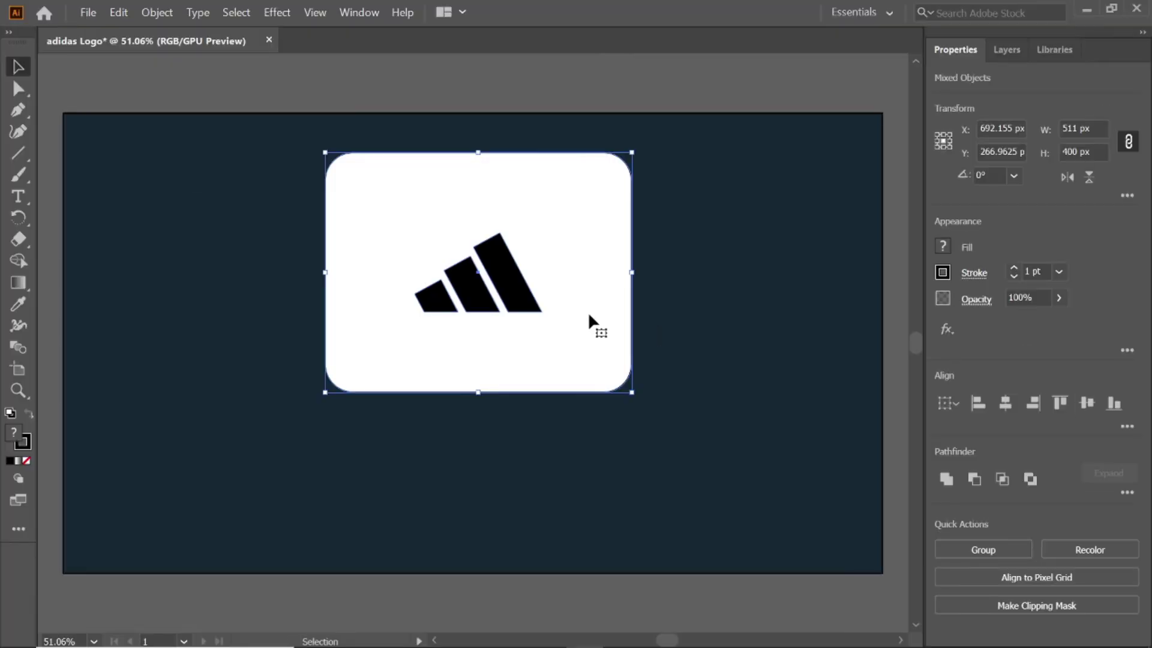
drag(588, 315, 586, 390)
click(444, 375)
key(Up)
key(Up)
key(Up)
key(Up)
key(Up)
key(Up)
key(Up)
key(Up)
key(Up)
key(Up)
key(Up)
key(Up)
key(Up)
key(Up)
key(Up)
key(Up)
key(Up)
key(Up)
key(Up)
key(Up)
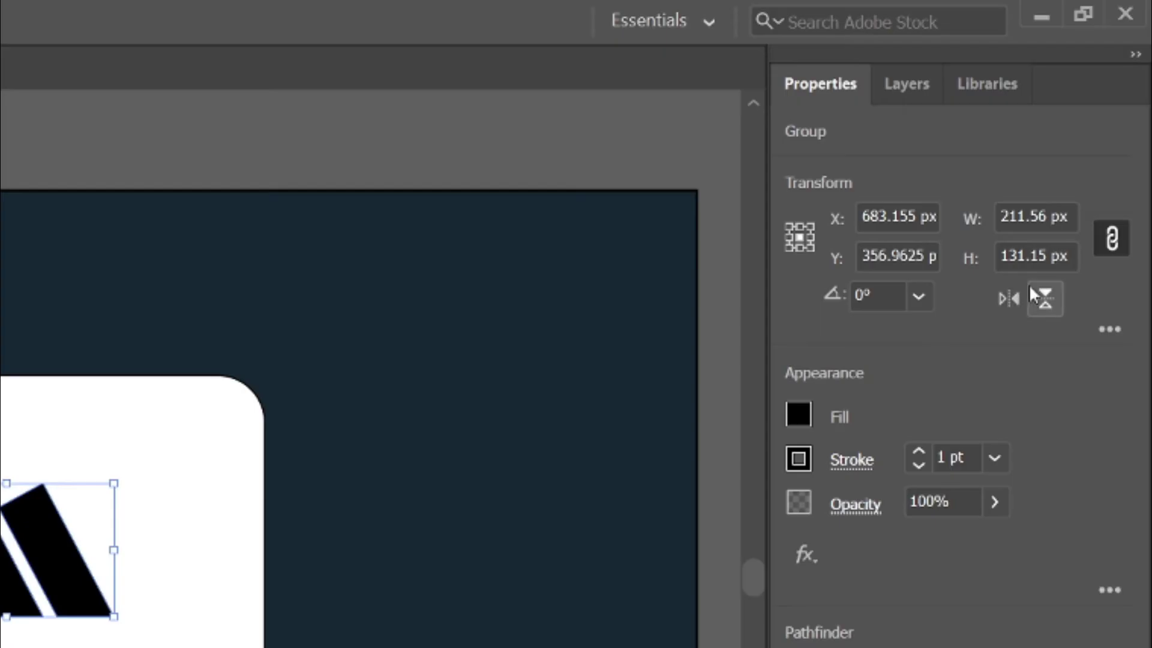
Unlink proportions and resize the stripe logo to 230 × 155.3409 px.
click(1129, 141)
double_click(1010, 210)
text(230)
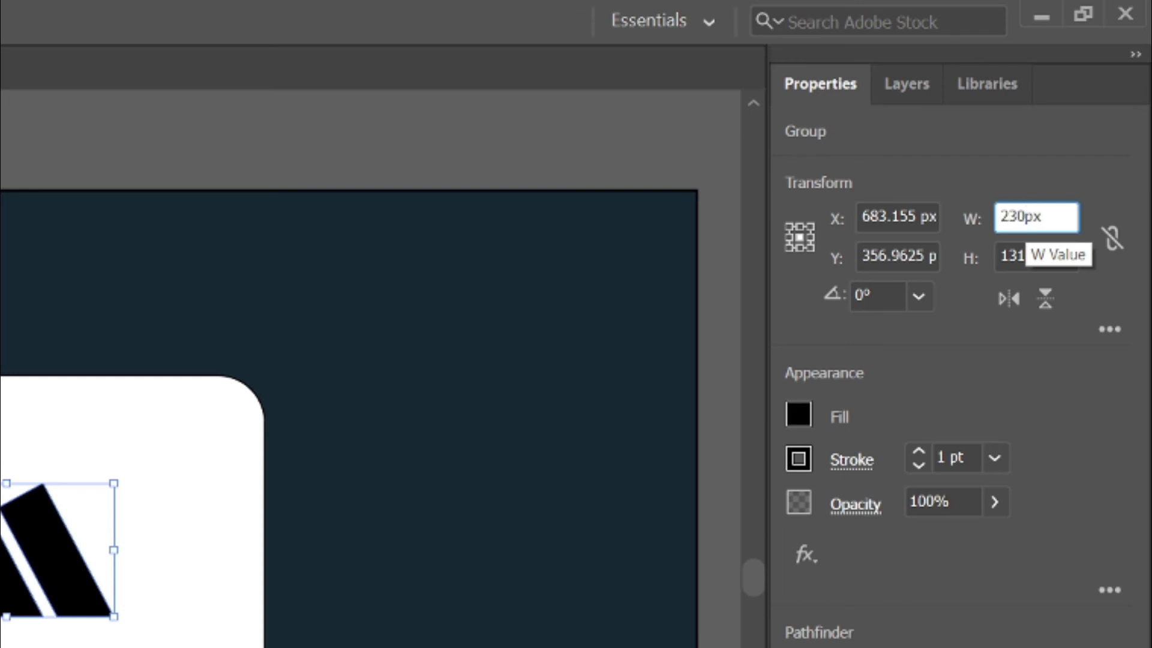
double_click(1013, 255)
text(155.340)
text(9)
key(Return)
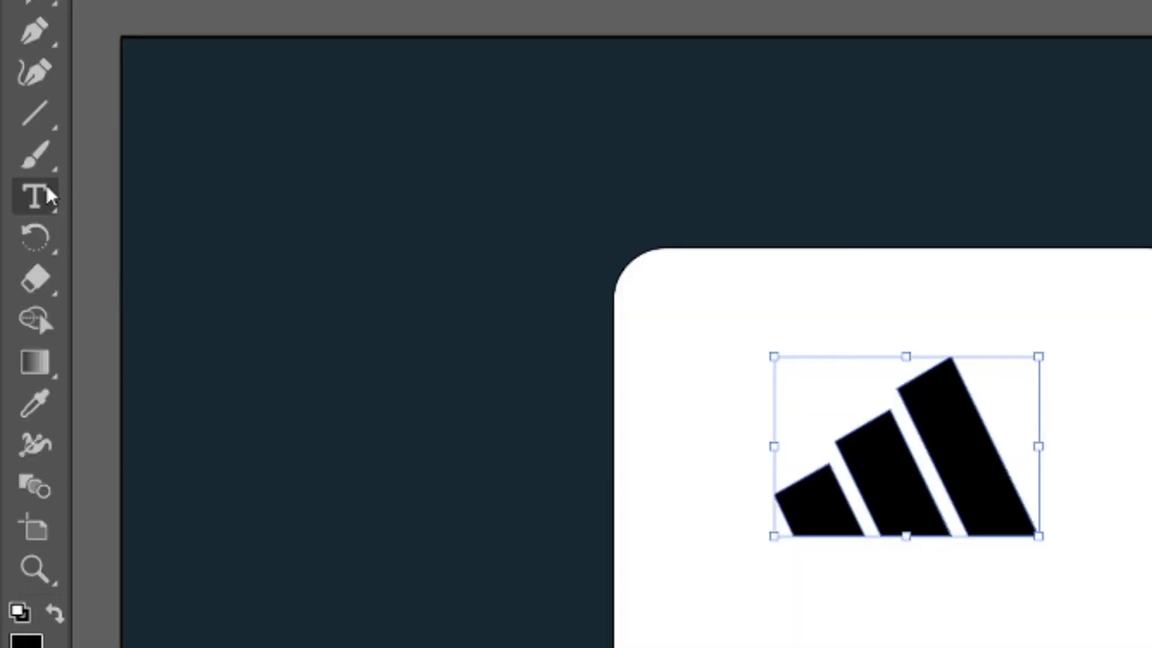
Add the adidas text below the stripes, set it to 80 pt and move it lower.
click(25, 196)
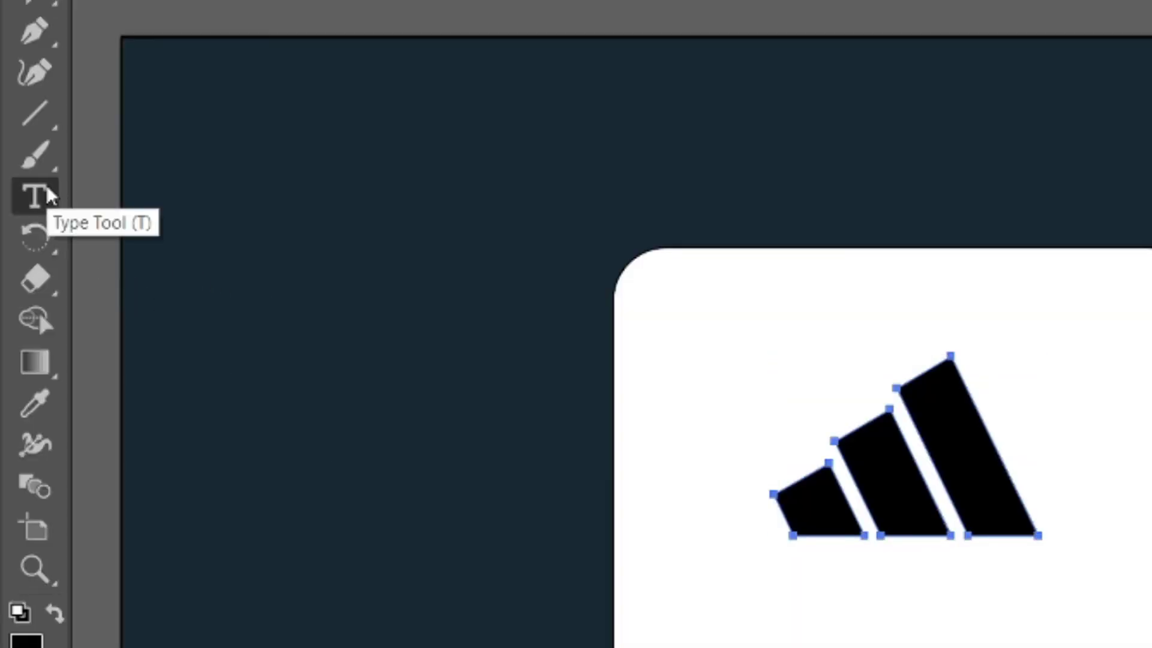
click(781, 552)
key(BackSpace)
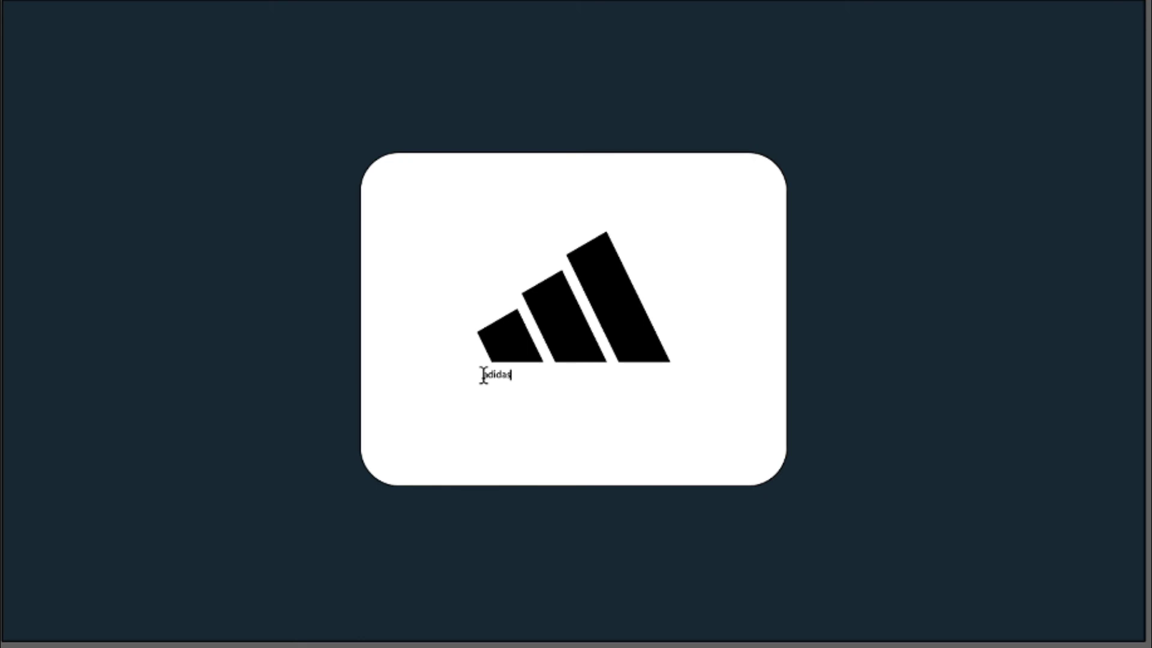
click(12, 78)
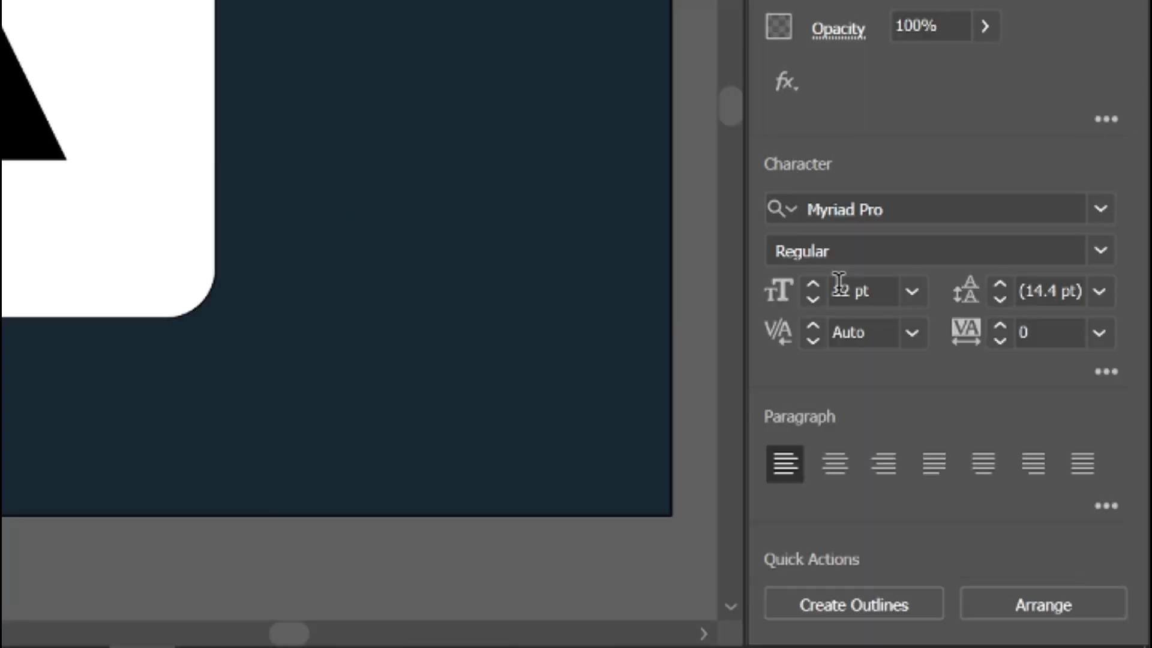
click(839, 290)
text(80)
key(Return)
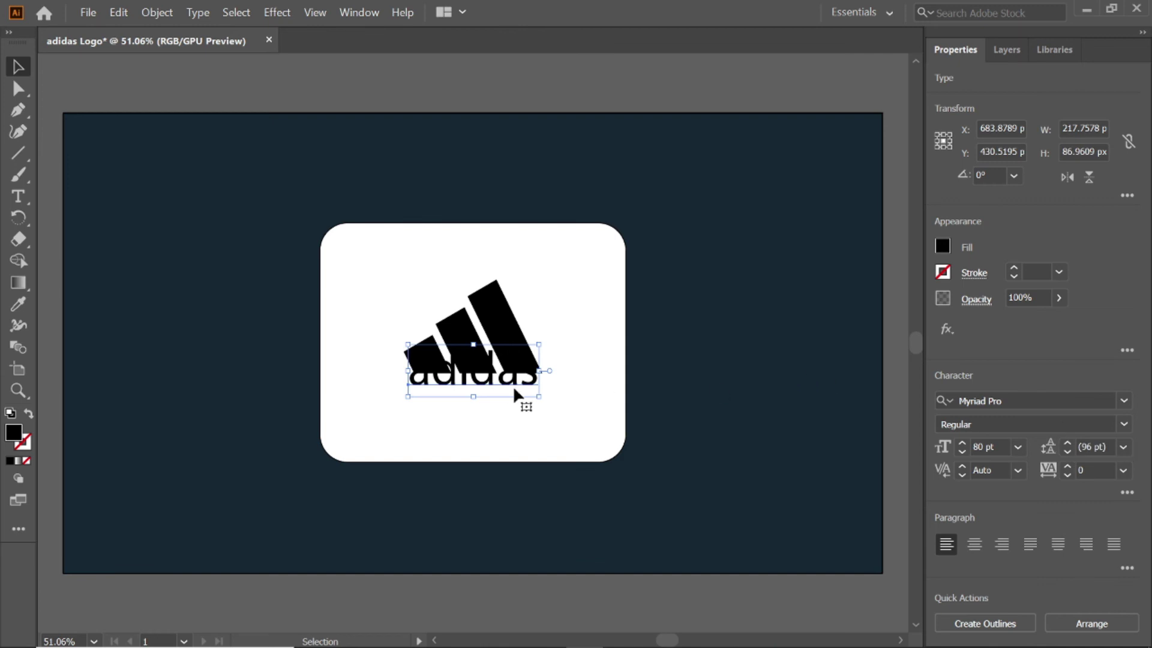
drag(515, 390, 516, 414)
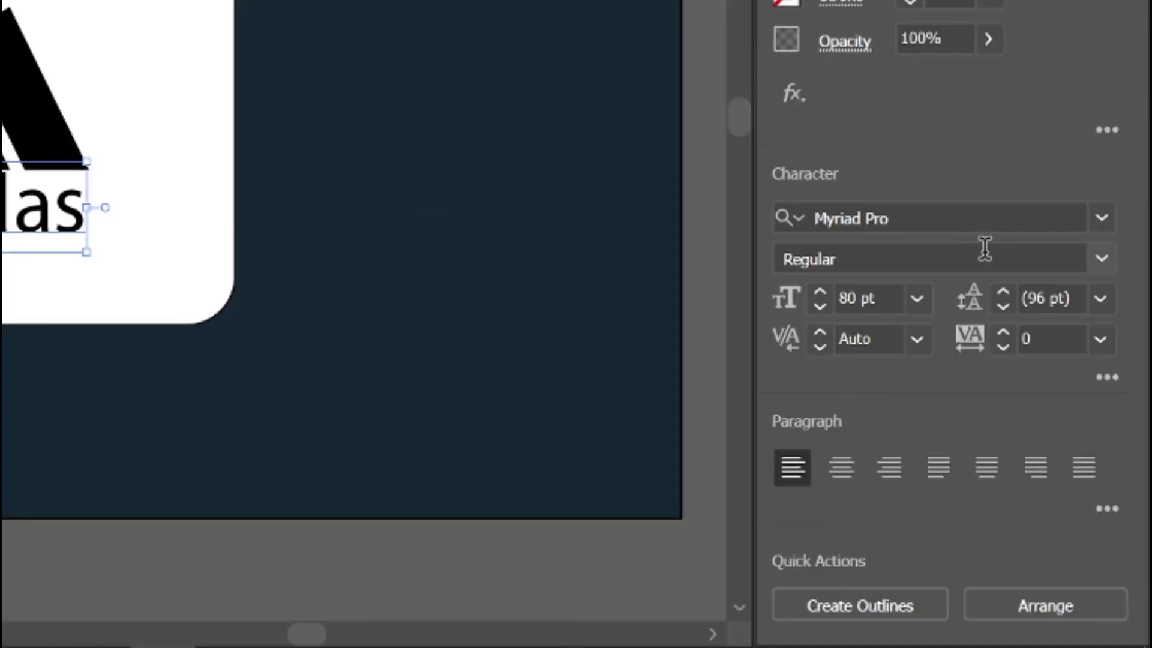
Change the adidas text font to ITC Avant Garde Gothic Std Demi and centre it under the stripes.
click(1056, 403)
double_click(1056, 403)
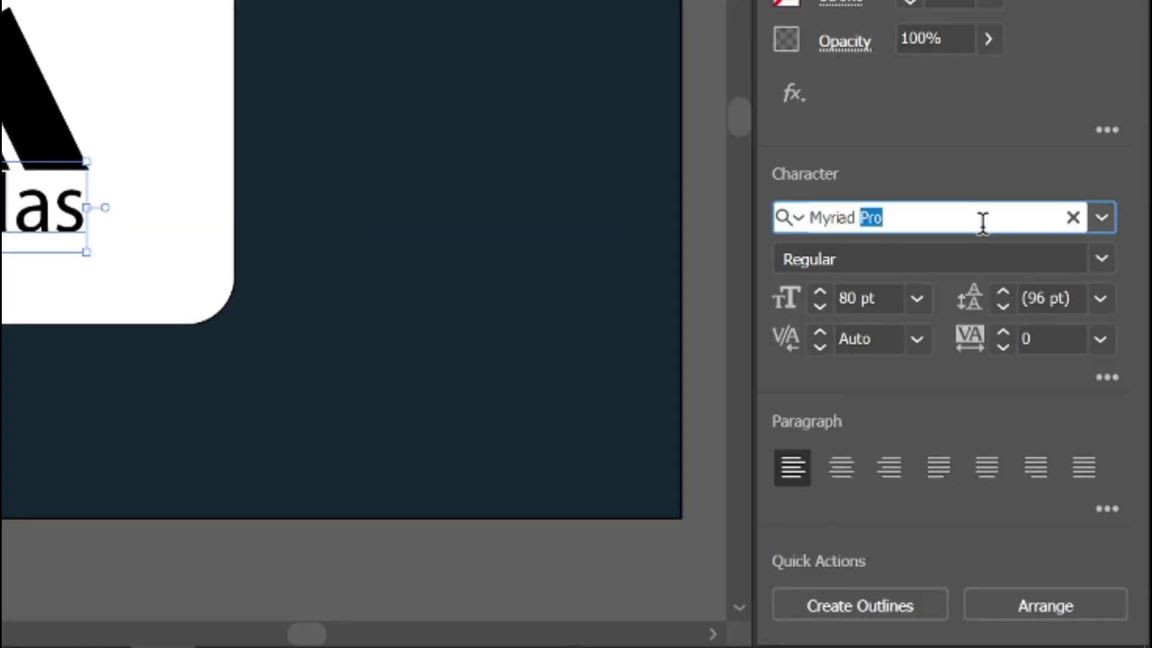
click(1107, 221)
text(it)
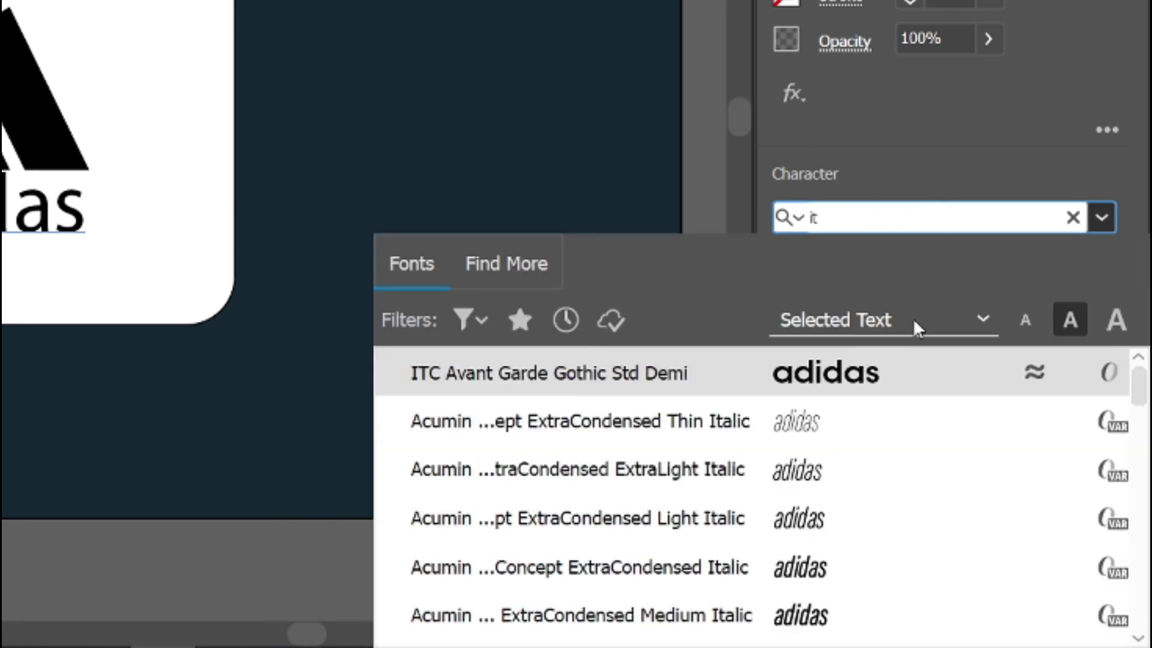
key(Return)
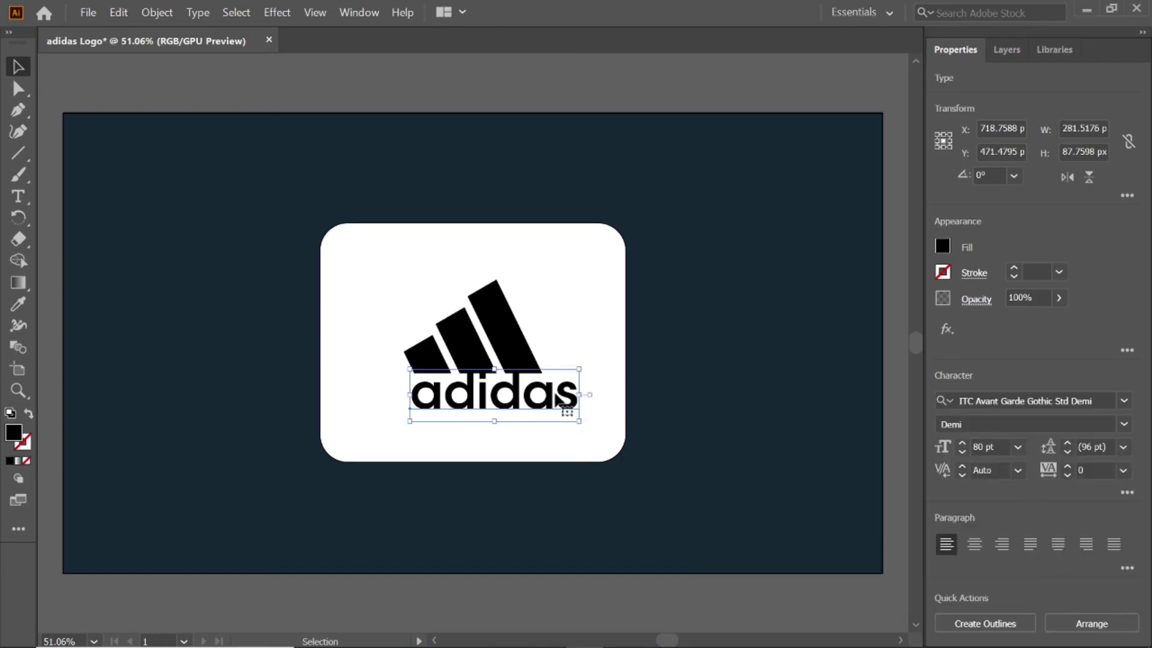
drag(557, 398, 536, 396)
Apply a Drop Shadow to the white rounded card: 75% opacity, 7 px X/Y offsets, 5 px blur.
click(631, 70)
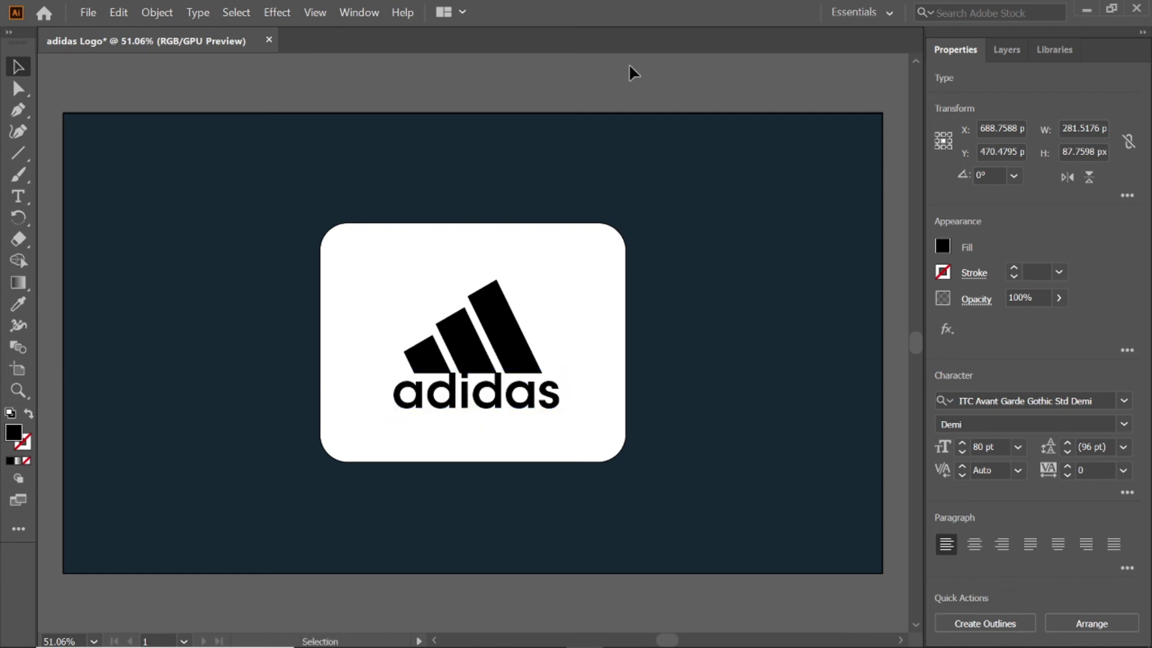
click(594, 251)
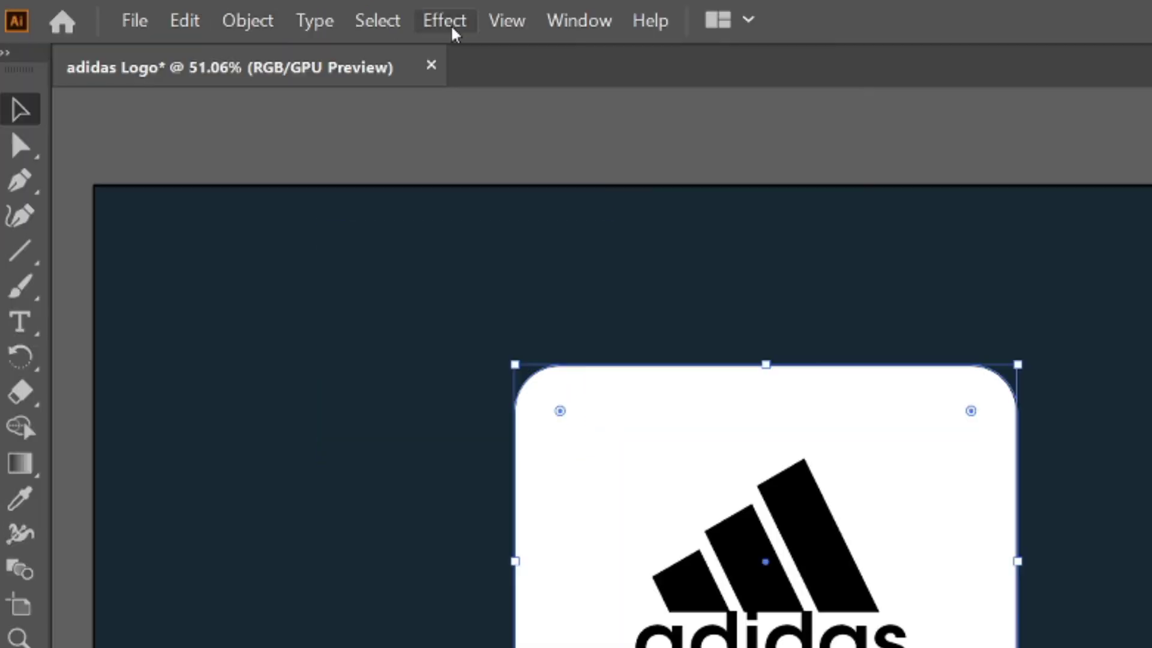
click(282, 18)
mouse_move(518, 341)
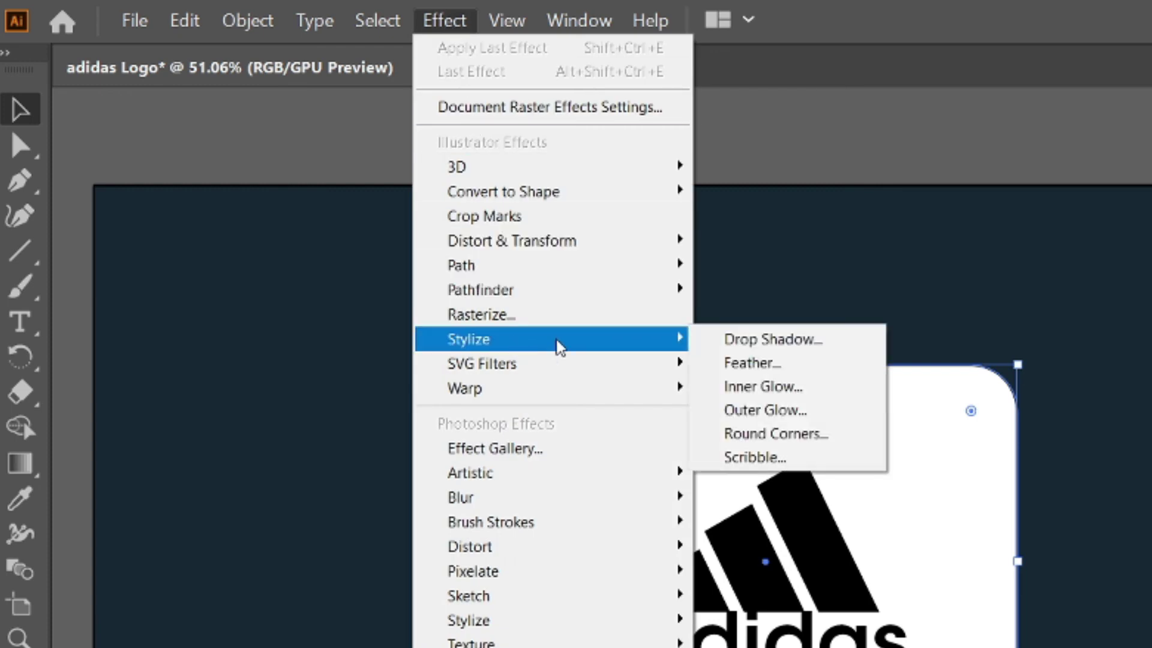
click(722, 341)
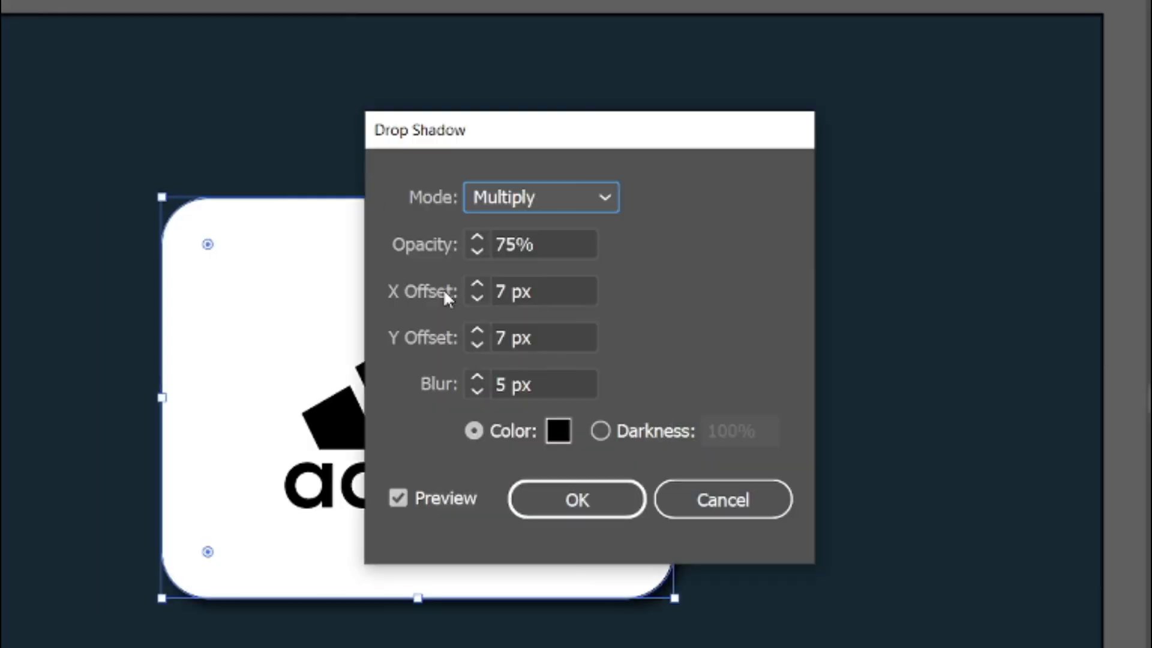
click(560, 499)
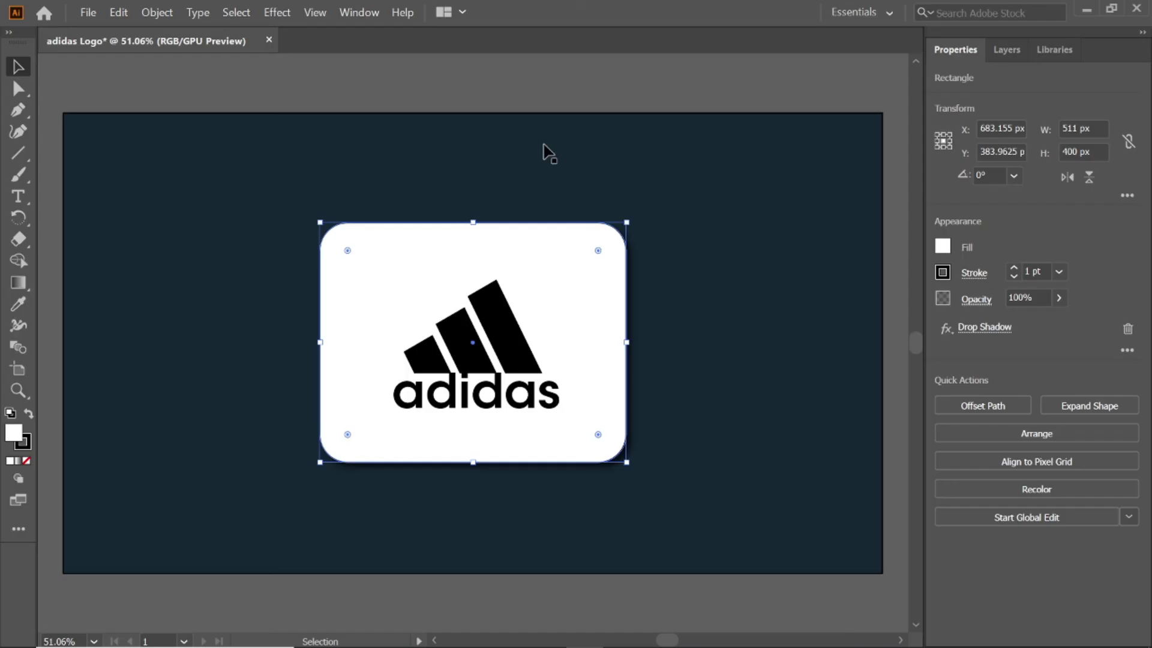